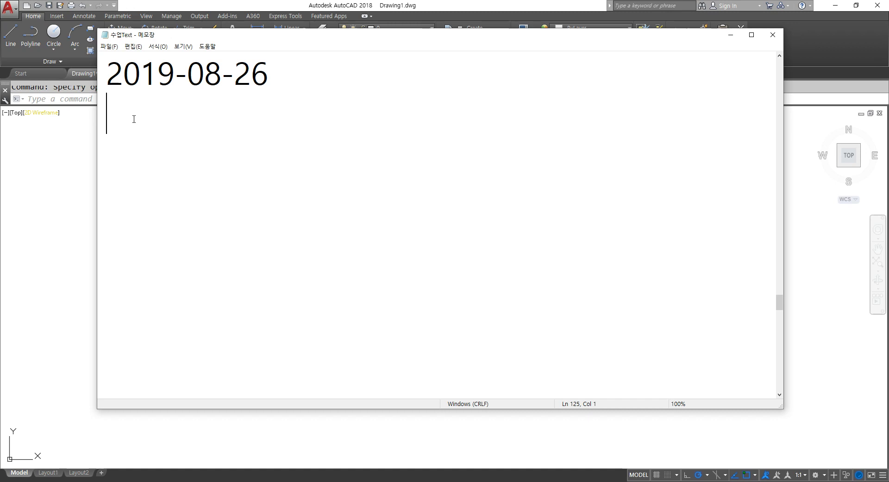
Add the note line "3dface - 면처리" below the date 2019-08-26
text(3dface)
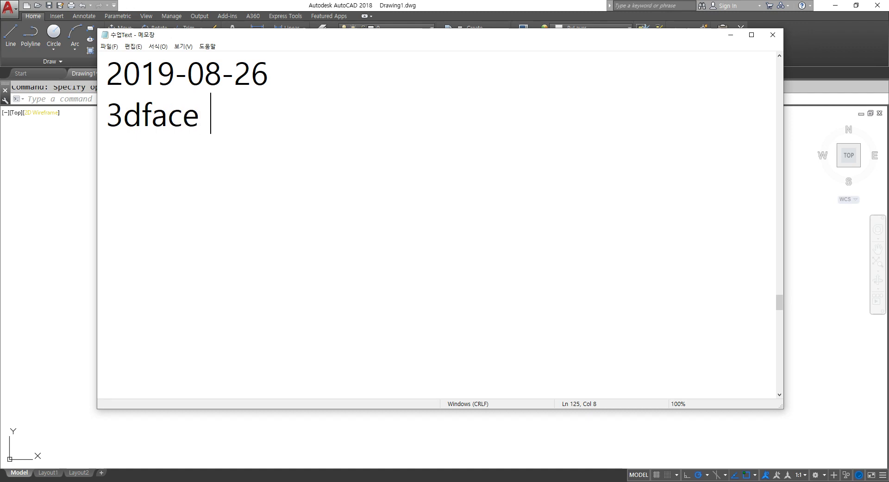
text( - audcj)
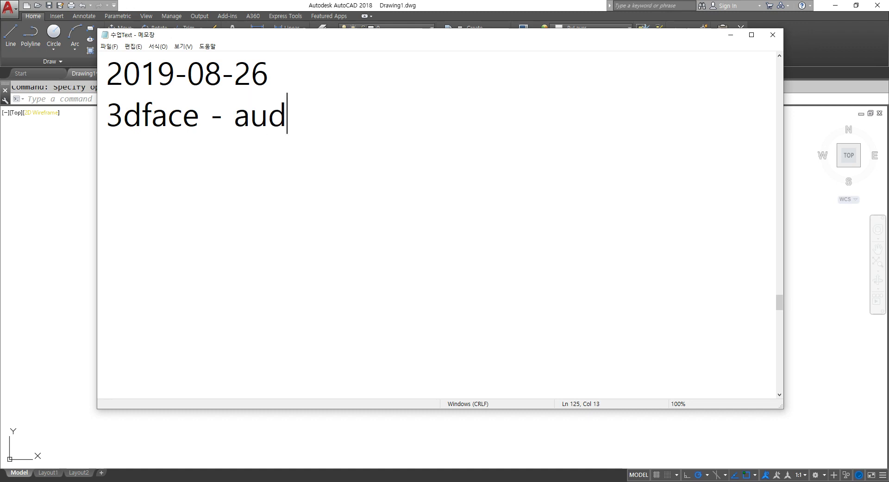
key(BackSpace)
key(BackSpace)
key(BackSpace)
key(BackSpace)
key(BackSpace)
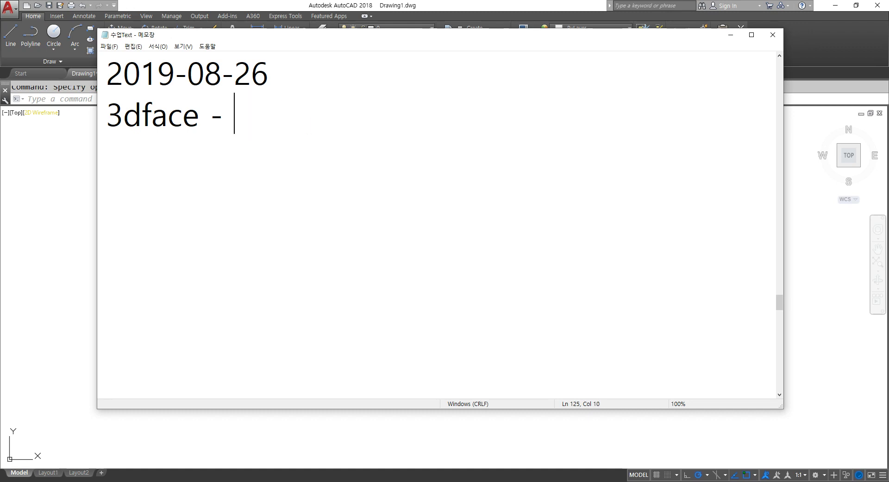
key(Hangul)
text(ㅁㅕㄴㅊㅓㄹㅣ)
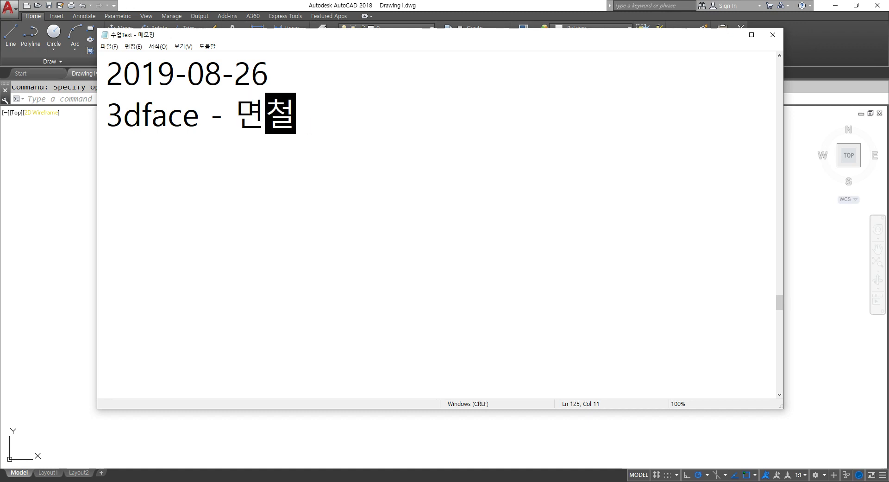
key(Return)
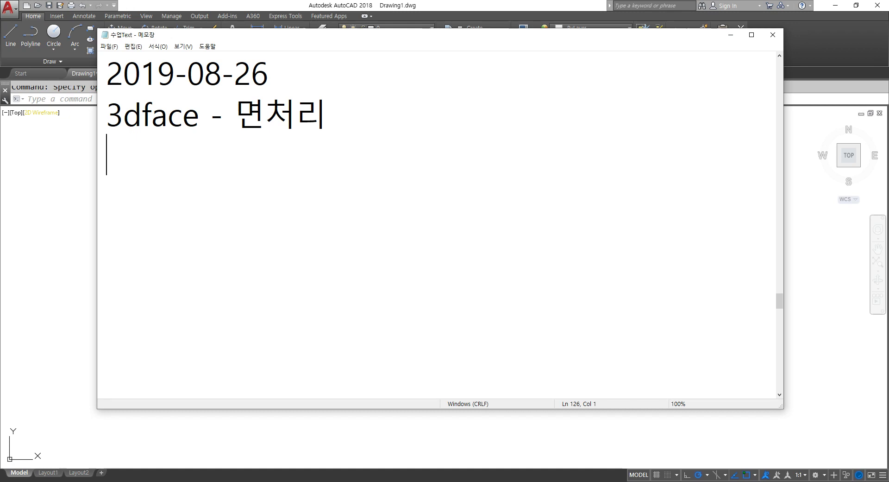
Write the note line "hide - 면처리 확인" under the 3dface line
text(ㅗㅑㅇㄷ)
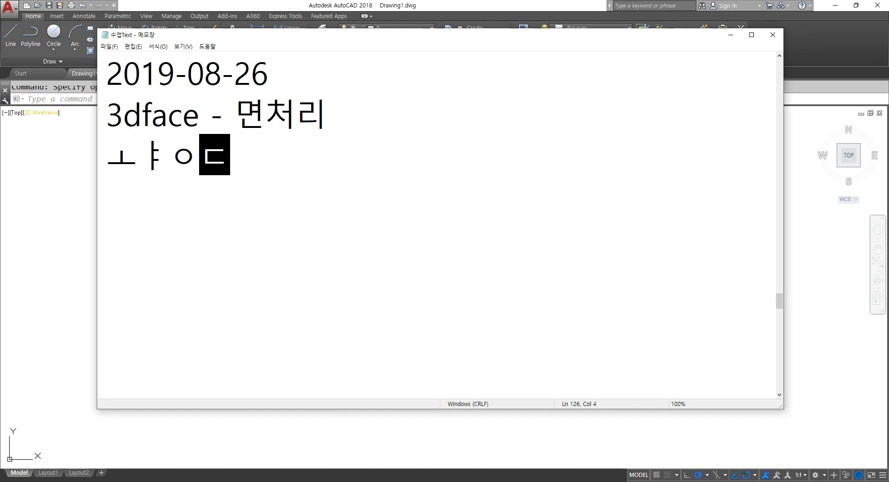
key(BackSpace)
key(BackSpace)
key(BackSpace)
key(BackSpace)
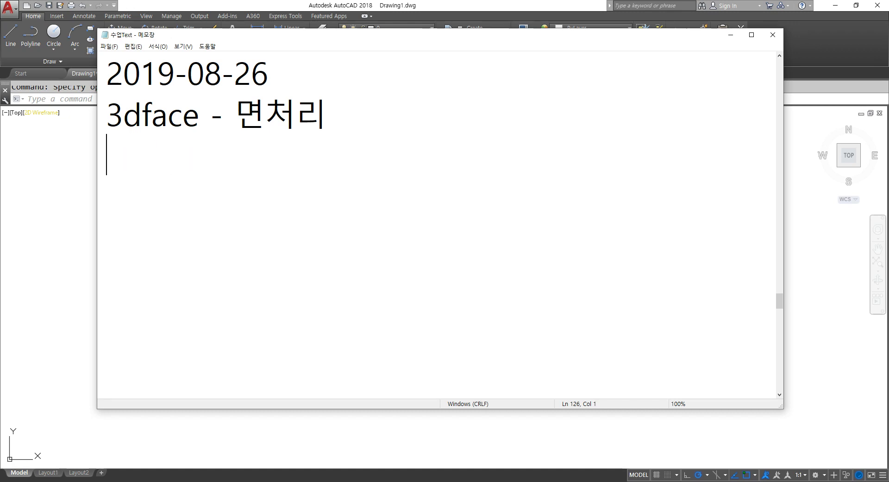
text(hide)
key(Up)
key(Left)
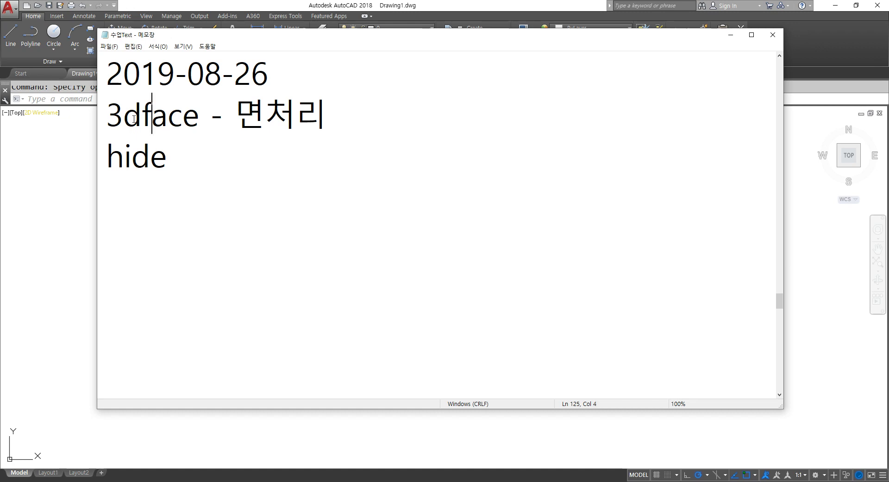
key(Left)
key(Down)
key(Right)
text(- aus)
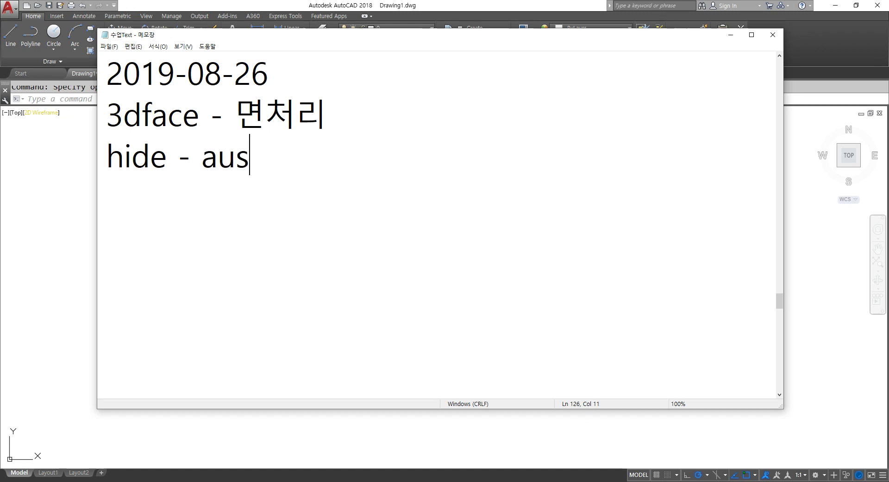
key(BackSpace)
key(BackSpace)
key(BackSpace)
key(Hangul)
text(면)
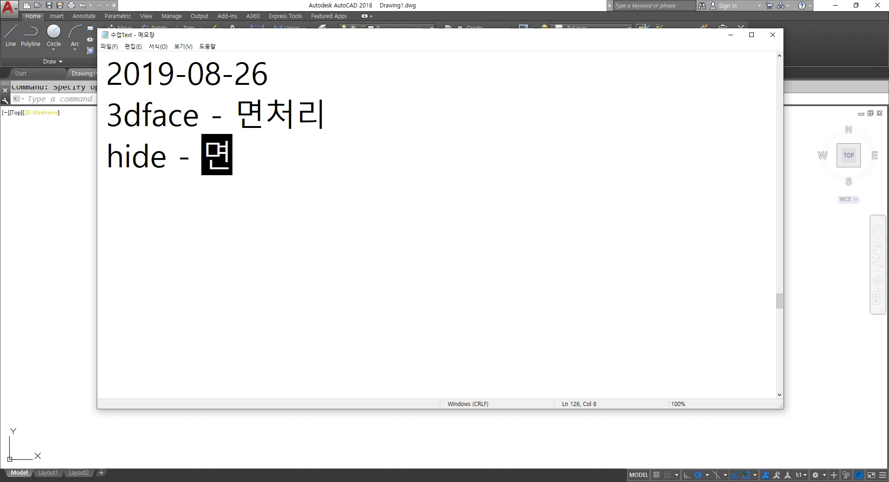
text(처리 확)
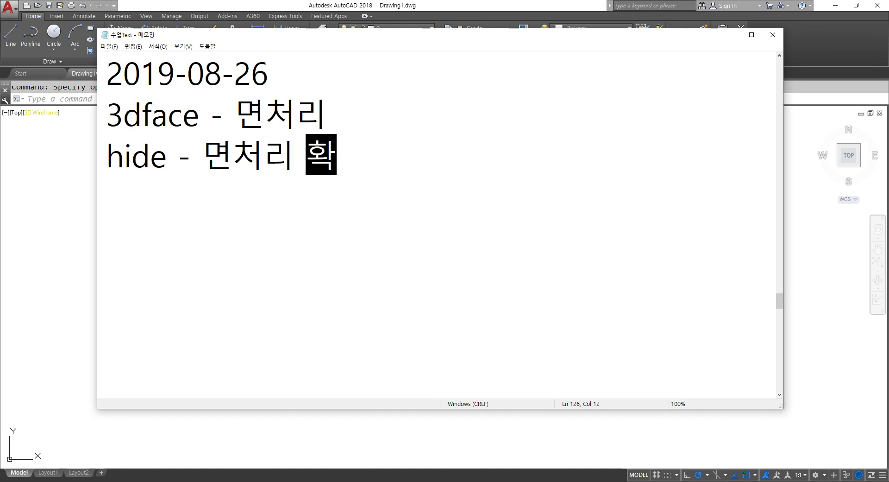
text(인)
key(Return)
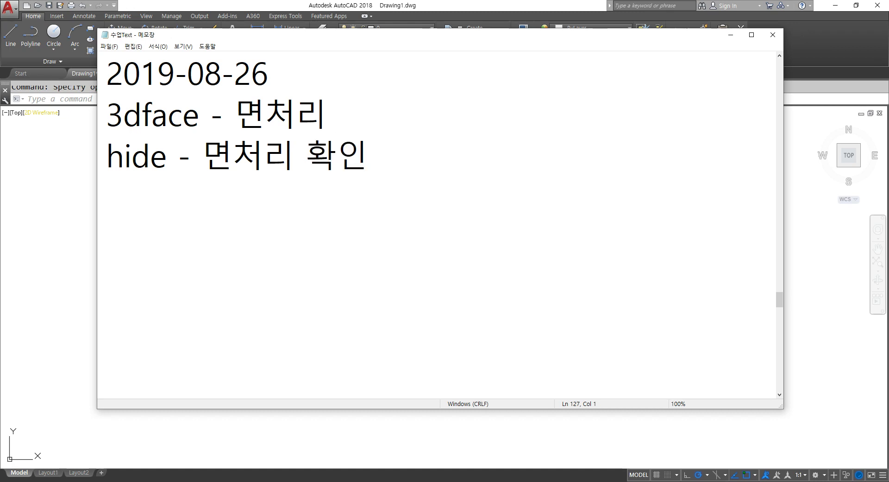
Write the note line "regen - 화면 초기화" under the hide line
text(ㄱㄷ)
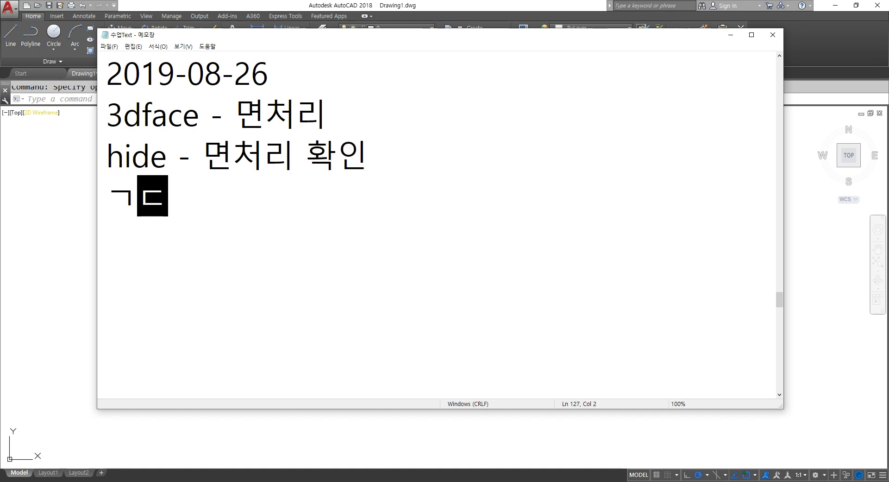
key(BackSpace)
key(BackSpace)
key(Hangul)
text(regen)
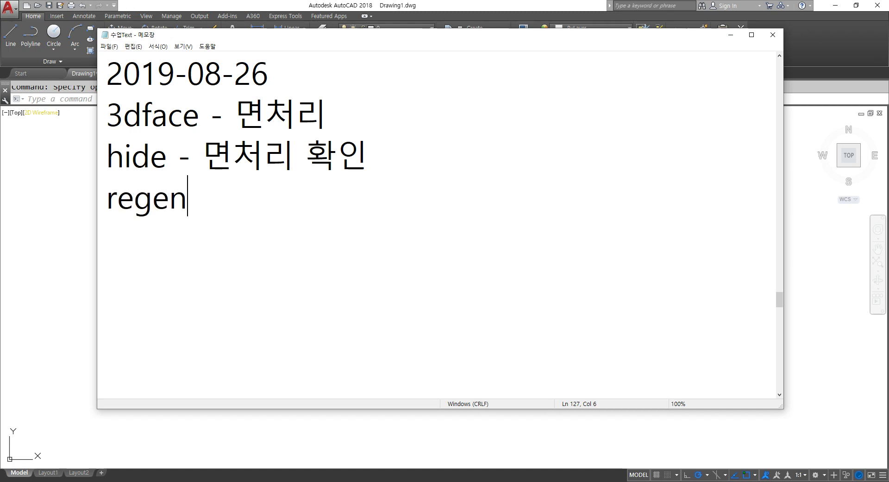
text( - 화면 )
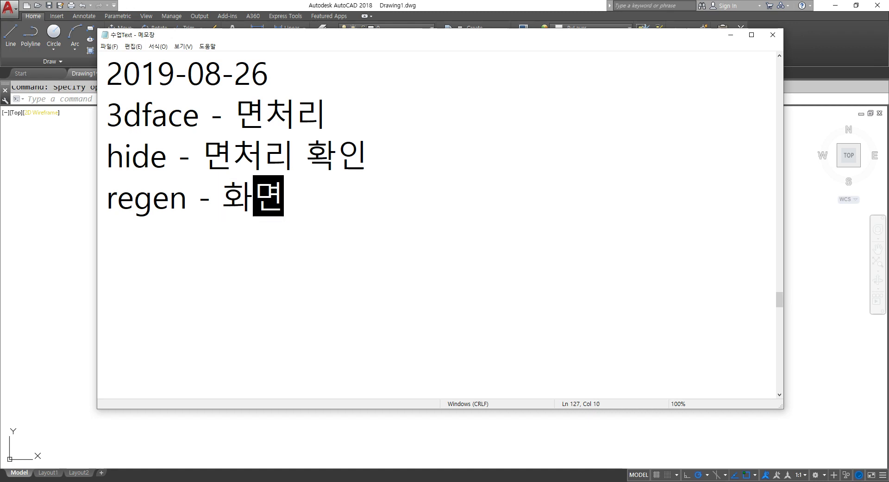
text(초)
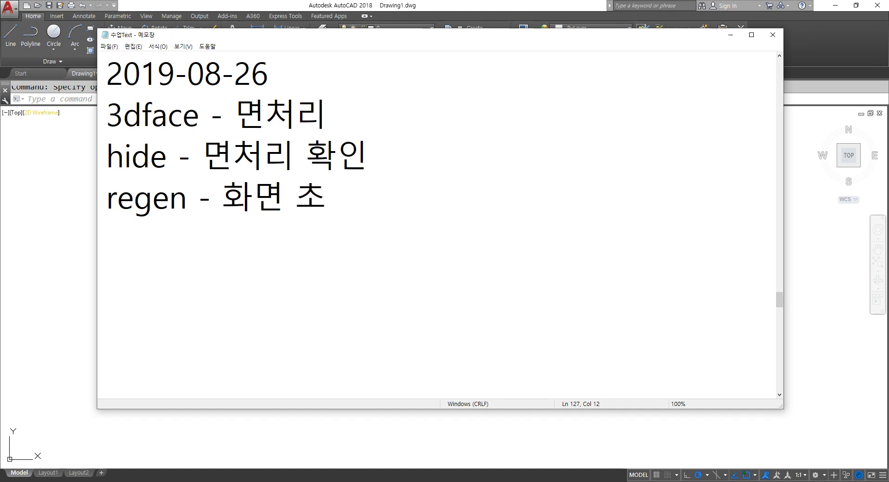
text(기화)
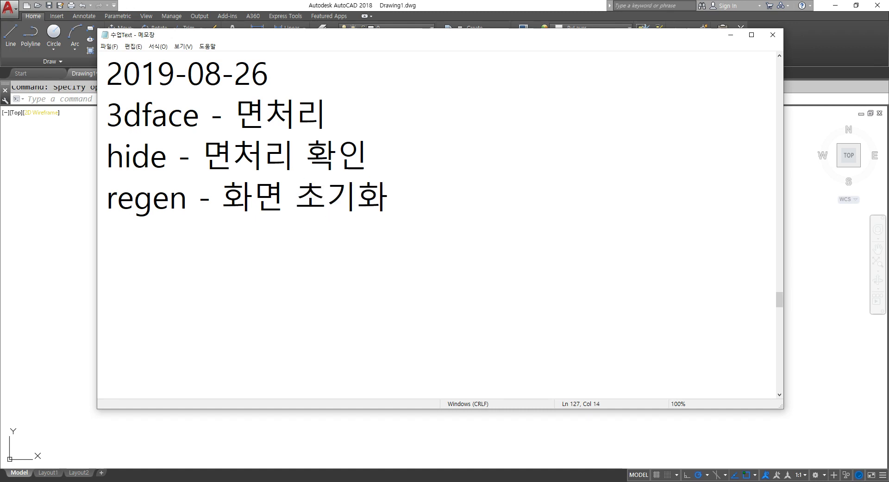
key(Return)
Write the note line "shift+마우스 휠 누름 = 화면이동" under the regen line
text(S)
key(BackSpace)
text(shi)
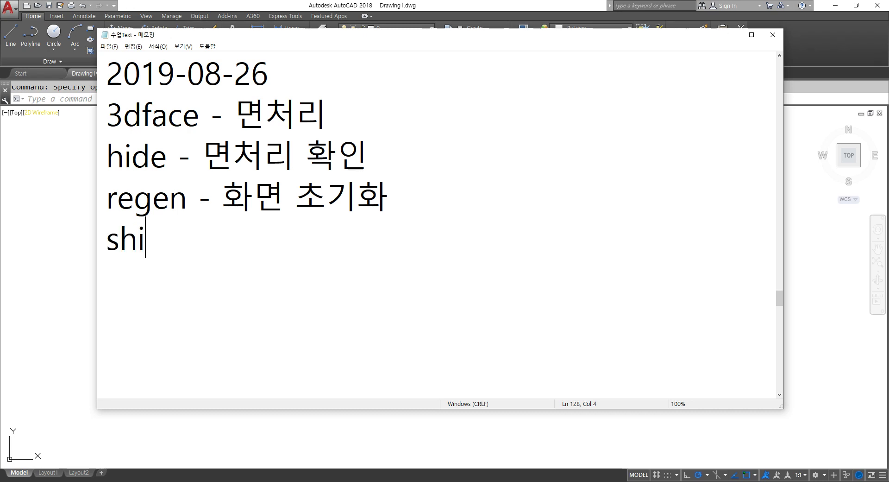
text(ft+)
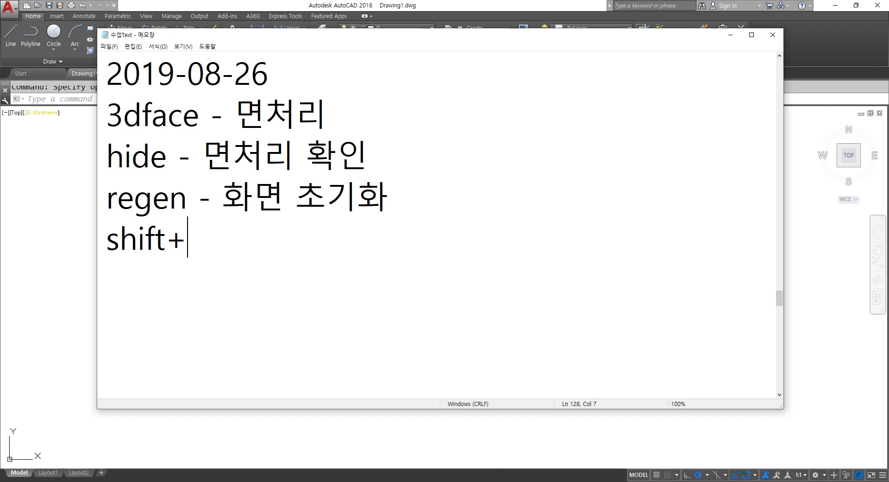
text(ak)
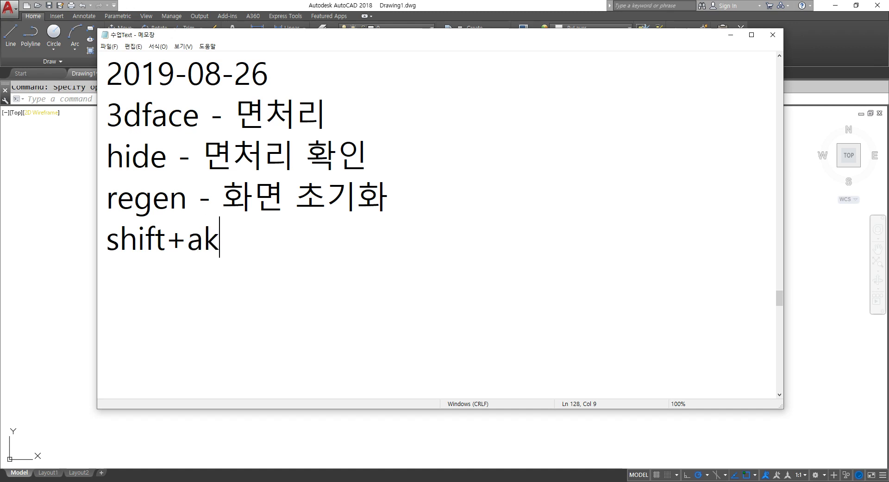
key(BackSpace)
key(BackSpace)
text(마우스 )
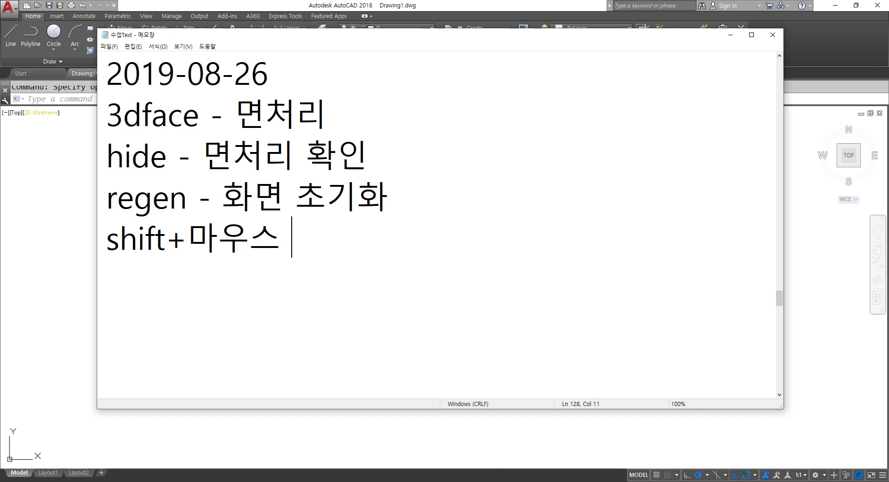
text(ㄱ)
key(BackSpace)
text(휠 )
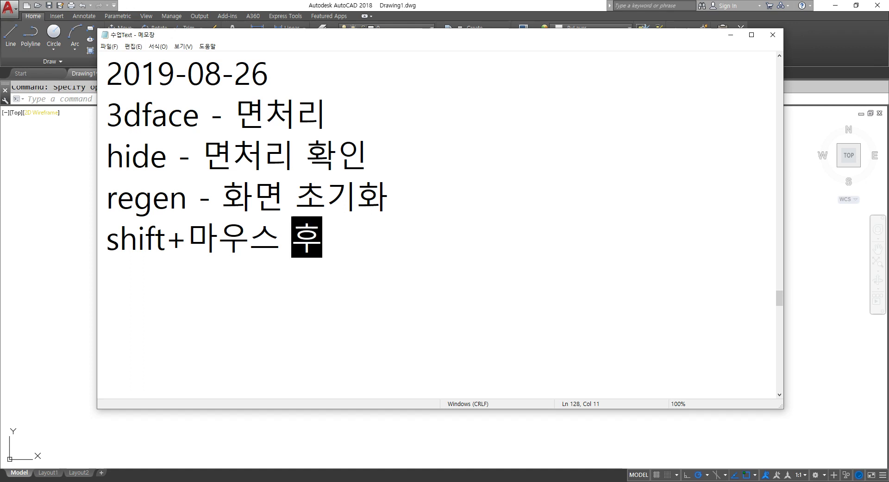
text(누름 )
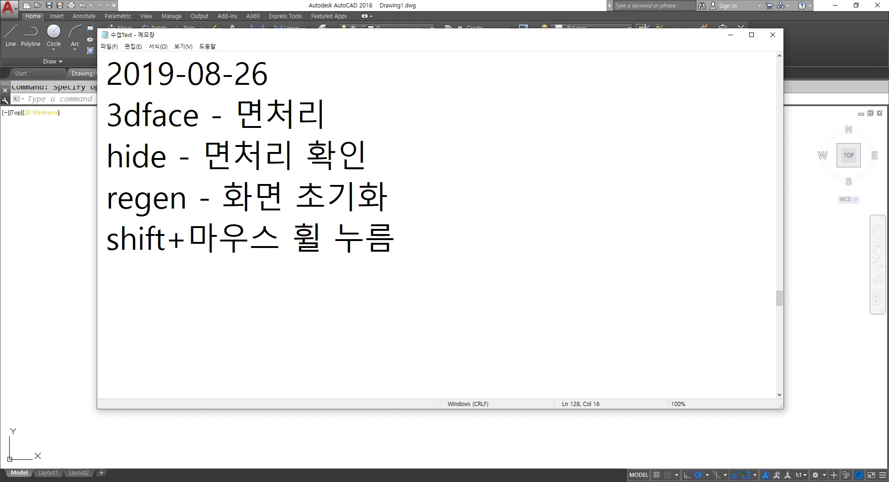
text(= 화면이도)
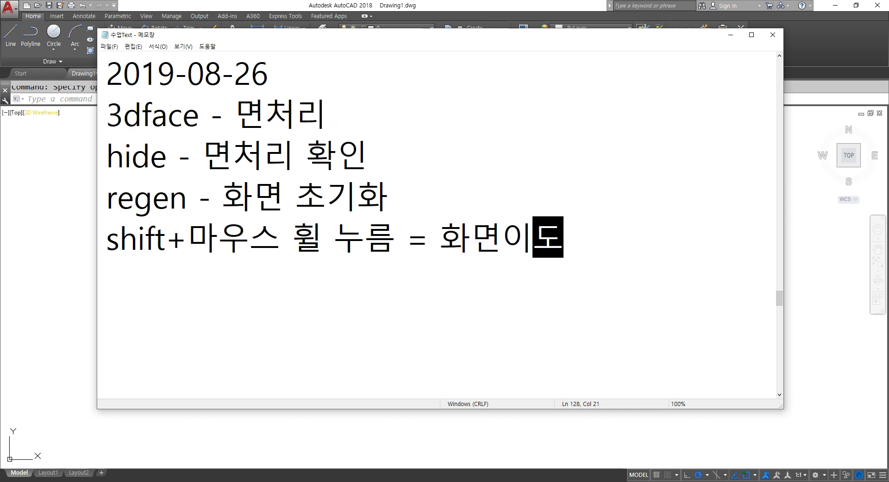
text(ㅇ)
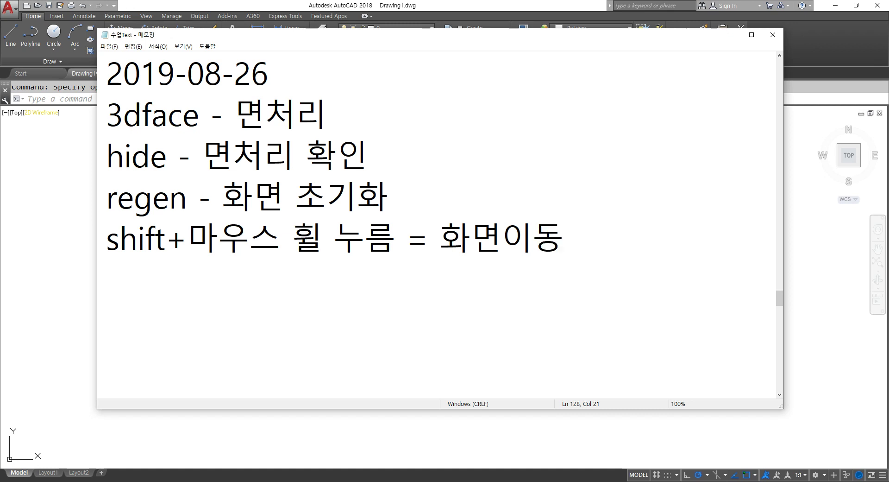
Insert "3D" before "화면이동" in the shift+마우스 휠 note line
key(Left)
key(Left)
key(Left)
text(3ㅇ)
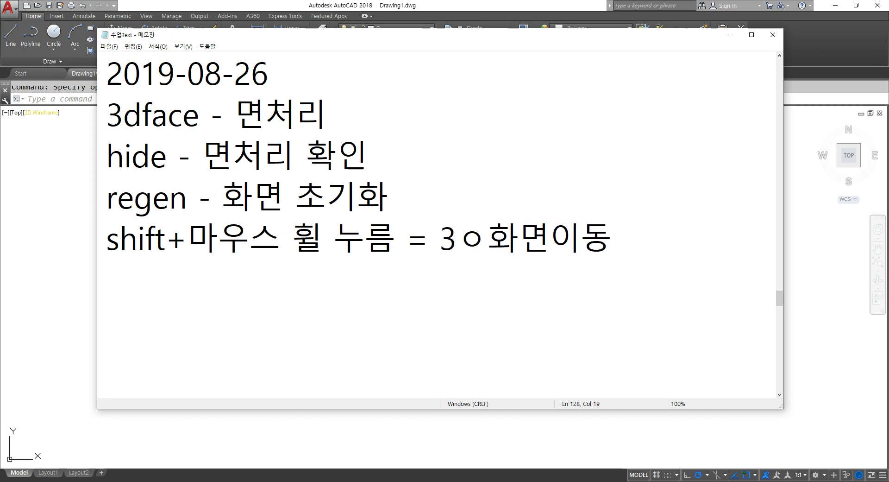
key(BackSpace)
text(D)
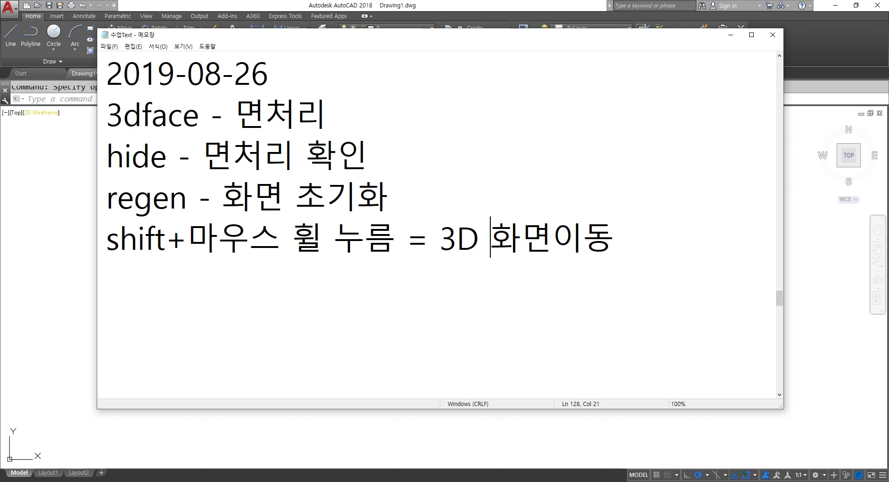
Add a new note line reading "plan : 평면으로 변경" below the shift+마우스 휠 line
key(Right)
key(Right)
key(Return)
text(plan )
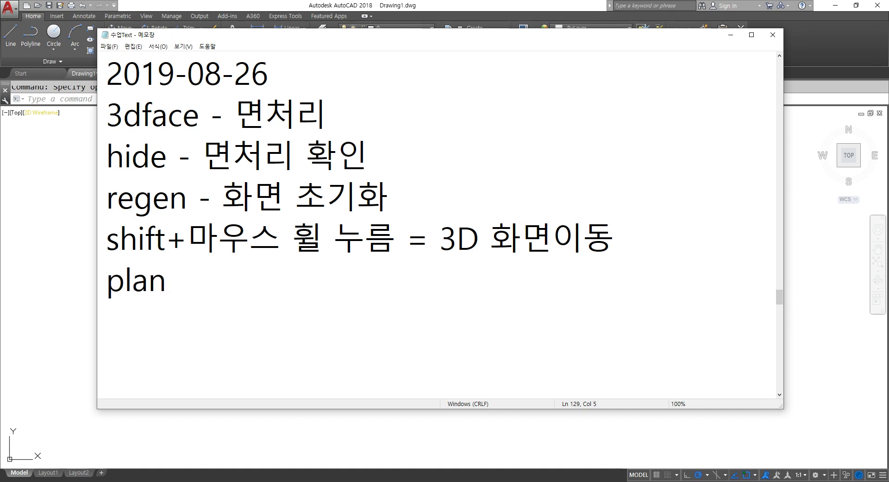
text(: ㅠㅕㅇ)
key(BackSpace)
key(BackSpace)
key(BackSpace)
text(평면으로 )
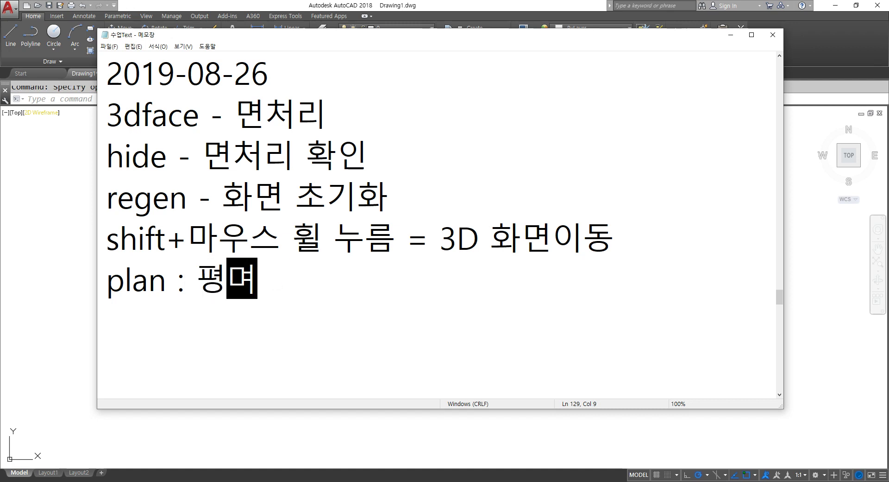
text(변경)
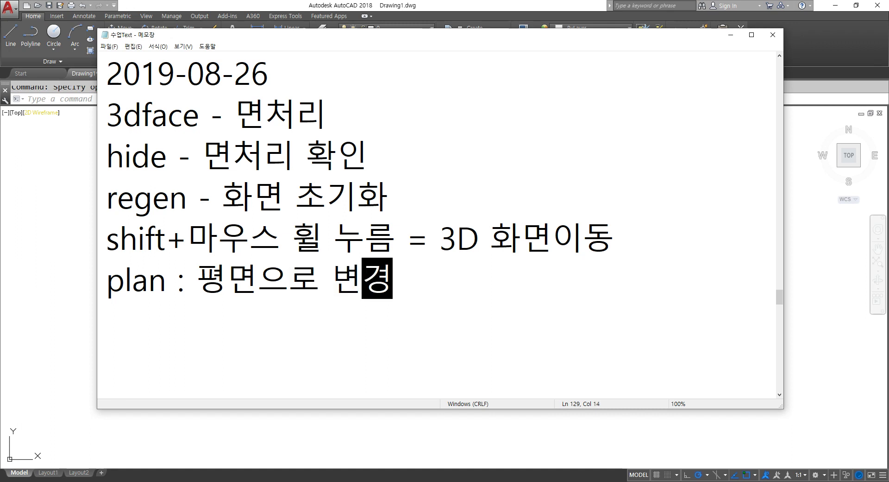
Insert "화면을" before "평면으로 변경" in the plan note line
key(Left)
key(Left)
key(Left)
key(Left)
key(Left)
key(Left)
key(Left)
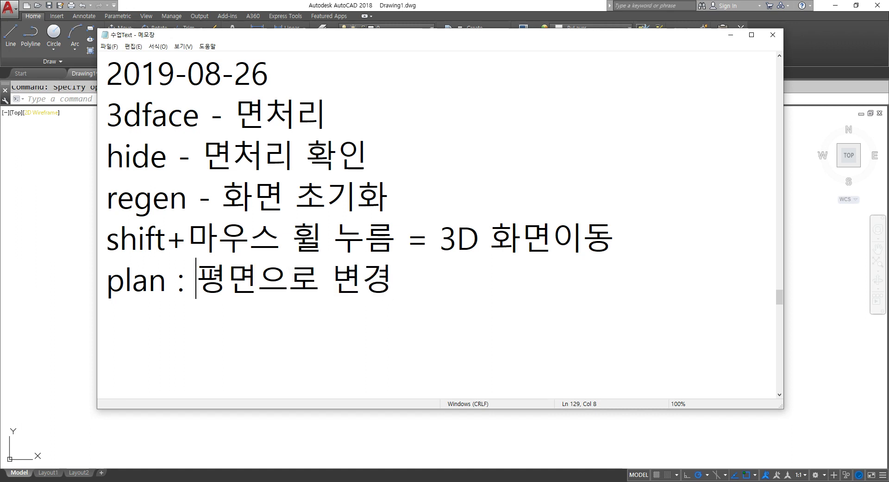
text(화면ㅇ,ㅡㄹ)
key(BackSpace)
key(BackSpace)
key(BackSpace)
key(BackSpace)
key(BackSpace)
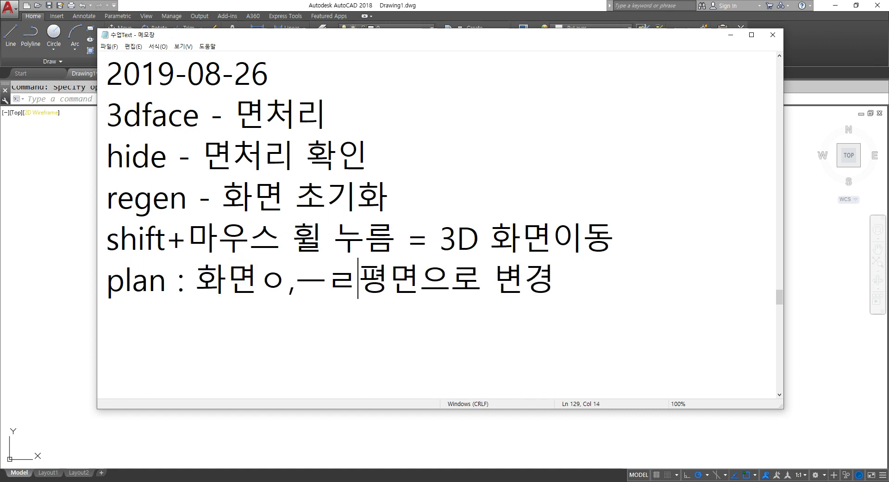
text(을)
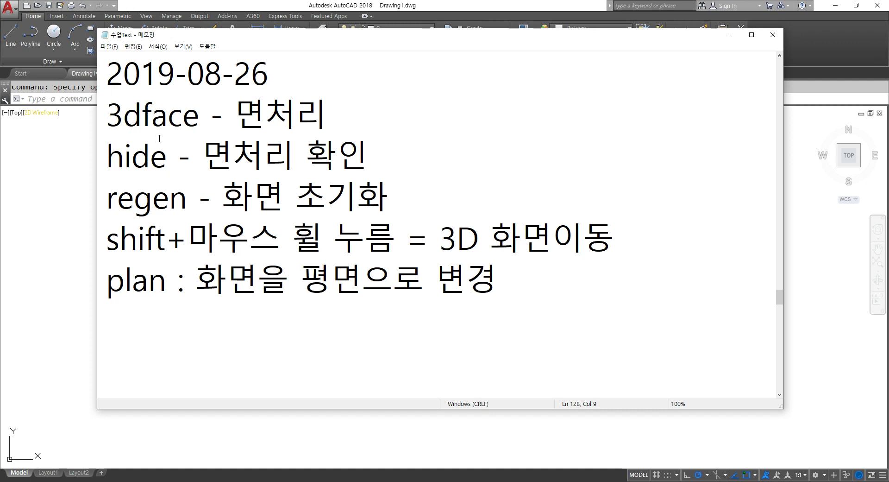
Highlight the notes from the 3dface line through the plan line, and switch to the AutoCAD drawing
drag(110, 115, 572, 281)
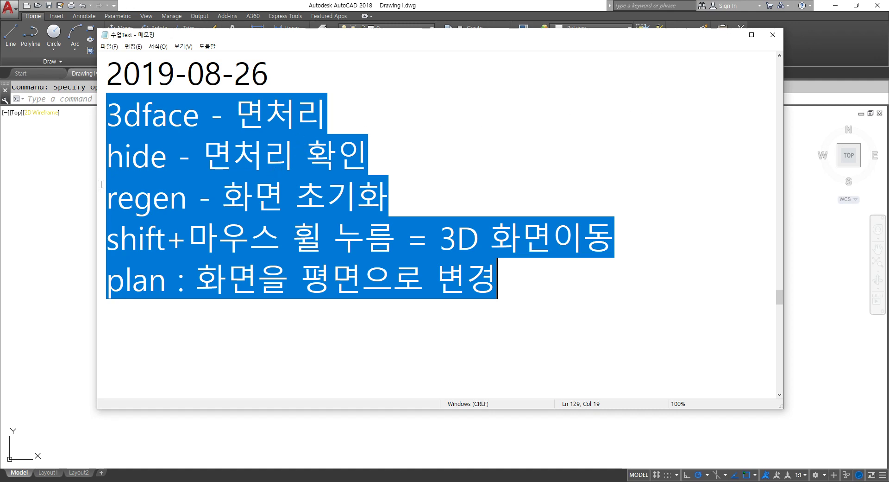
click(81, 200)
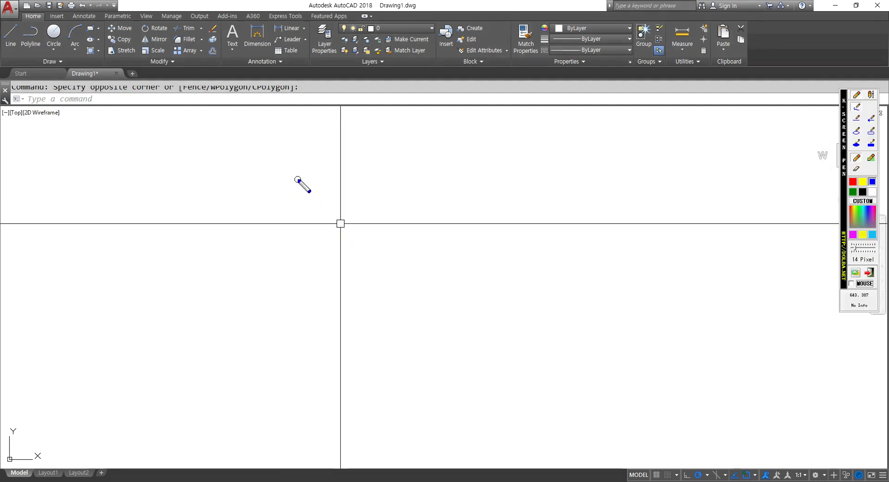
Handwrite the screen-pen notes 와이어 프레임 기법, 면처리 with an arrow to the surface term, and an arrow to 솔리드
mouse_move(117, 124)
mouse_down()
mouse_move(112, 138)
mouse_move(178, 164)
mouse_move(224, 141)
mouse_move(314, 183)
mouse_move(384, 132)
mouse_move(403, 166)
mouse_move(425, 144)
mouse_move(478, 154)
mouse_move(554, 135)
mouse_move(555, 174)
mouse_move(588, 140)
mouse_move(657, 135)
mouse_move(652, 166)
mouse_move(648, 160)
mouse_move(695, 153)
mouse_move(709, 172)
mouse_move(769, 158)
mouse_move(762, 162)
mouse_up()
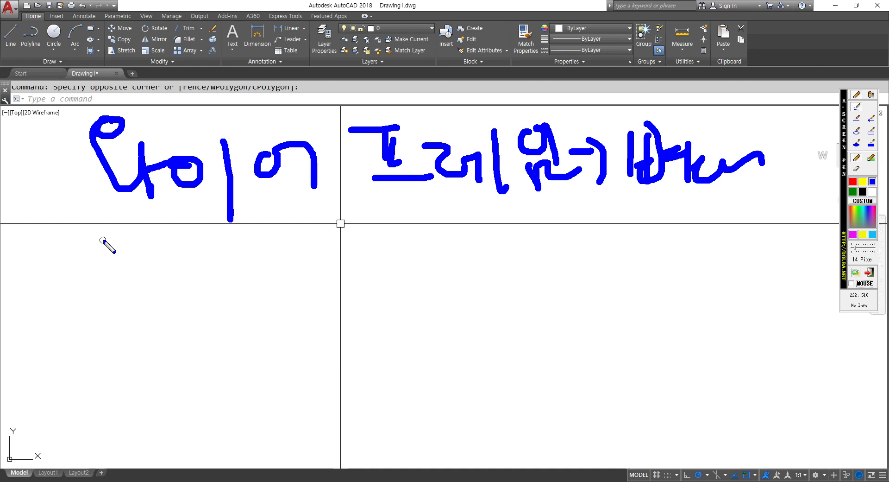
mouse_move(103, 240)
mouse_down()
mouse_move(127, 277)
mouse_move(169, 290)
mouse_move(185, 263)
mouse_move(213, 272)
mouse_move(242, 255)
mouse_move(305, 286)
mouse_up()
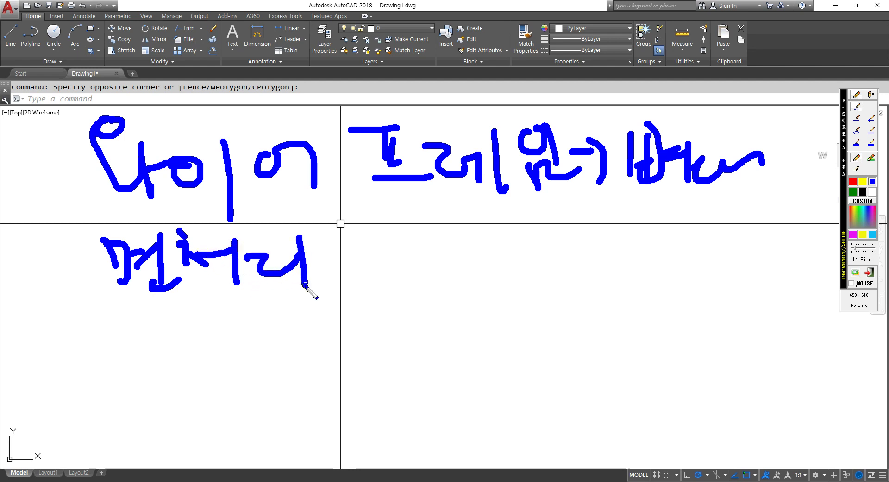
drag(334, 253, 347, 254)
mouse_move(549, 234)
mouse_down()
mouse_move(524, 275)
mouse_move(619, 293)
mouse_move(665, 257)
mouse_move(704, 284)
mouse_move(725, 255)
mouse_move(723, 304)
mouse_move(770, 290)
mouse_up()
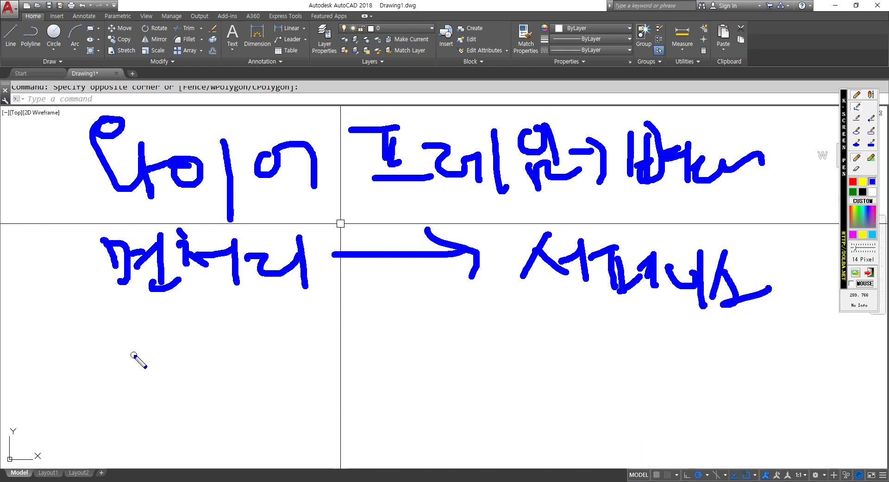
mouse_move(95, 351)
mouse_down()
mouse_move(366, 342)
mouse_move(354, 368)
mouse_up()
mouse_move(434, 307)
mouse_down()
mouse_move(447, 335)
mouse_move(431, 349)
mouse_up()
mouse_move(419, 351)
mouse_down()
mouse_move(462, 344)
mouse_move(477, 378)
mouse_up()
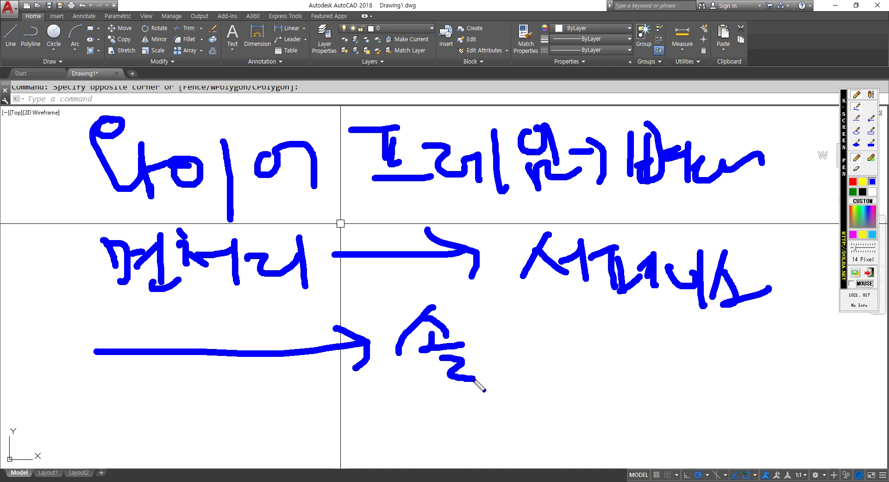
drag(477, 322, 514, 353)
drag(519, 304, 528, 368)
mouse_move(536, 325)
mouse_down()
mouse_move(557, 322)
mouse_move(595, 343)
mouse_up()
drag(541, 366, 595, 365)
Draw check marks before the wireframe and 면처리 notes, and cross the one beside the wireframe note
mouse_move(48, 139)
mouse_down()
mouse_move(51, 154)
mouse_move(78, 124)
mouse_up()
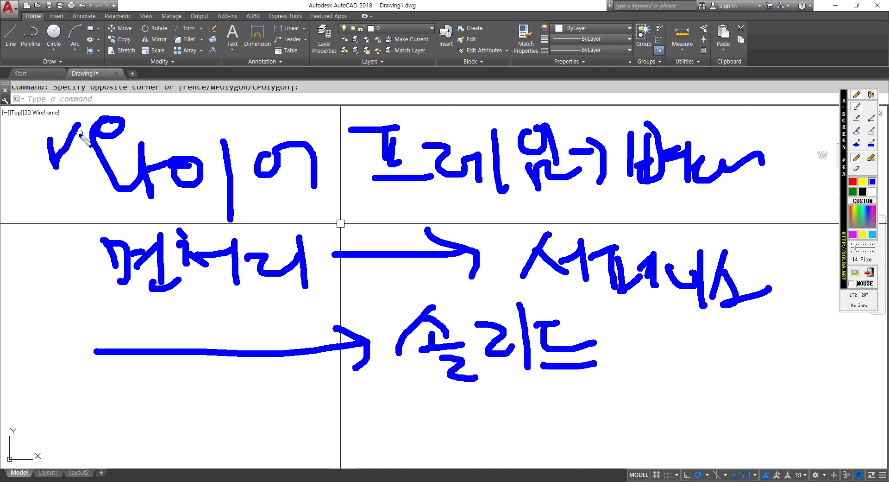
mouse_move(43, 249)
mouse_down()
mouse_move(60, 275)
mouse_move(82, 253)
mouse_up()
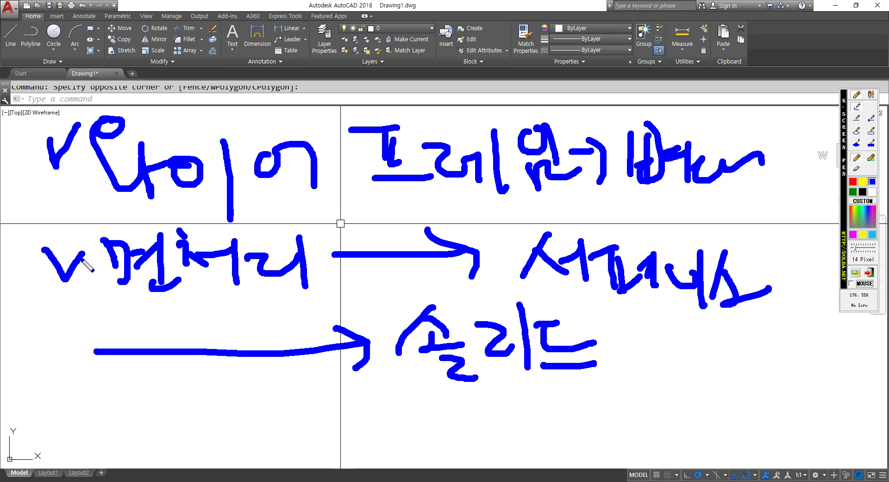
drag(71, 143, 51, 193)
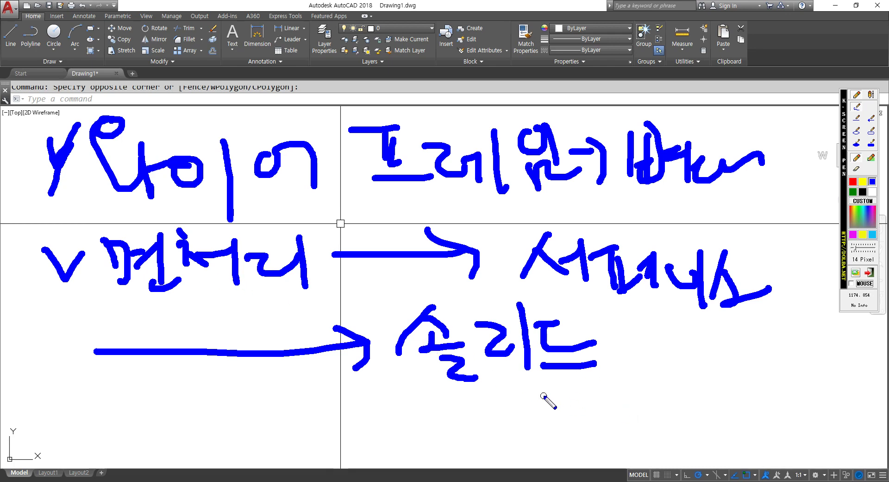
Box and underline the handwritten word 솔리드, and draw an open arrowhead pointing at the box
mouse_move(611, 395)
mouse_down()
mouse_move(429, 407)
mouse_move(372, 304)
mouse_move(621, 308)
mouse_move(612, 420)
mouse_up()
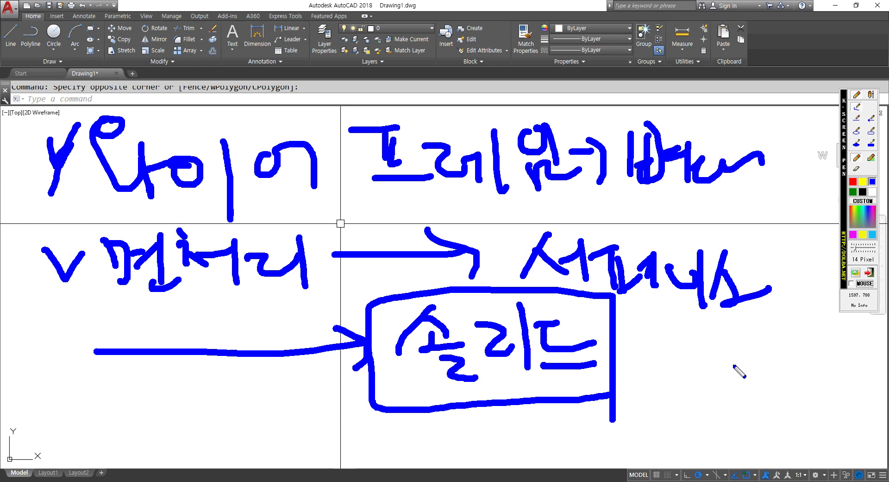
drag(431, 390, 619, 390)
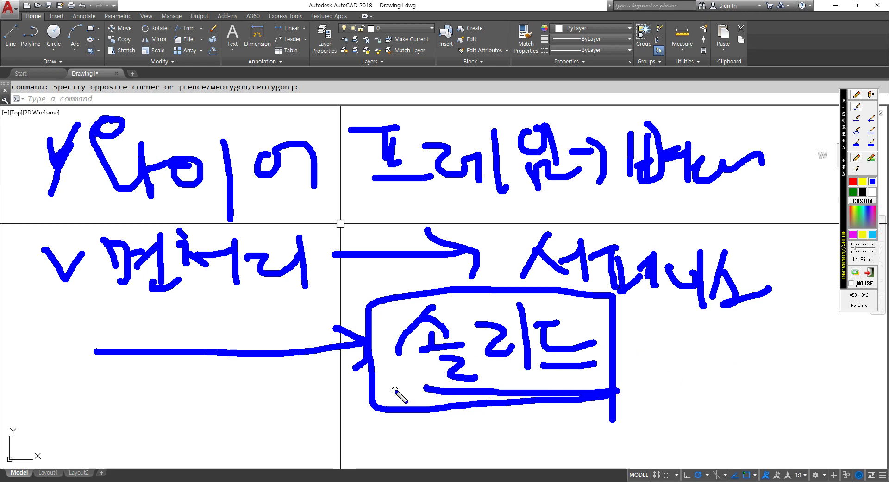
drag(394, 390, 473, 390)
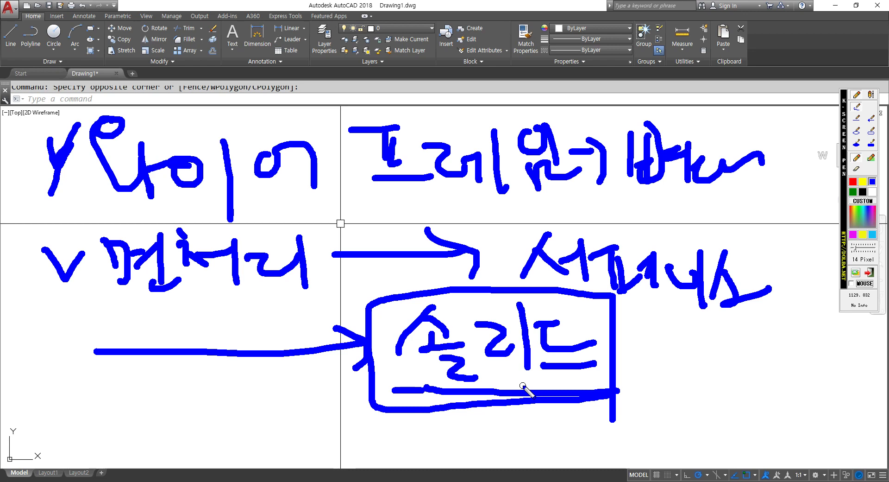
mouse_move(718, 332)
mouse_down()
mouse_move(619, 364)
mouse_move(703, 386)
mouse_up()
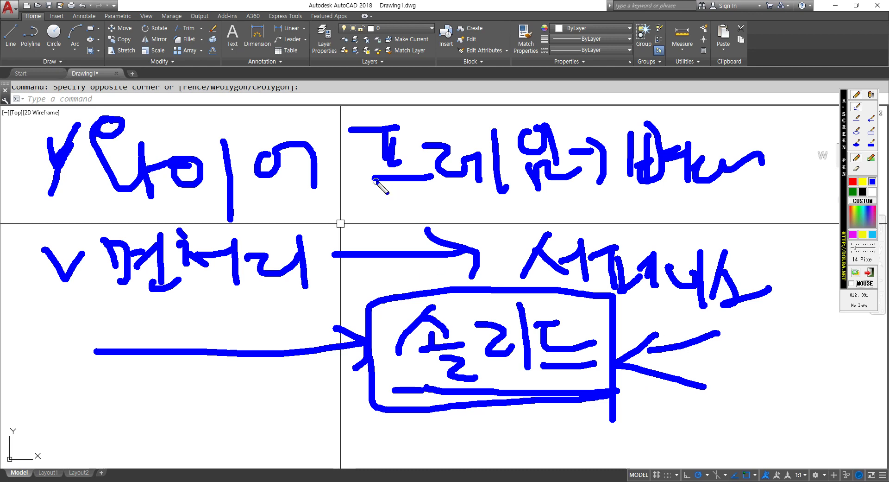
Underline the wireframe and 면처리 notes, and clear all pen annotations from the drawing screen
drag(72, 214, 666, 214)
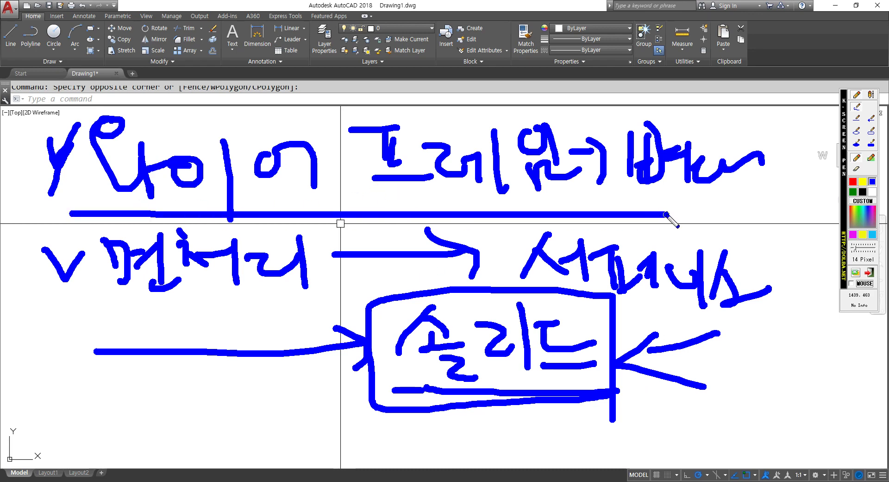
drag(79, 305, 368, 306)
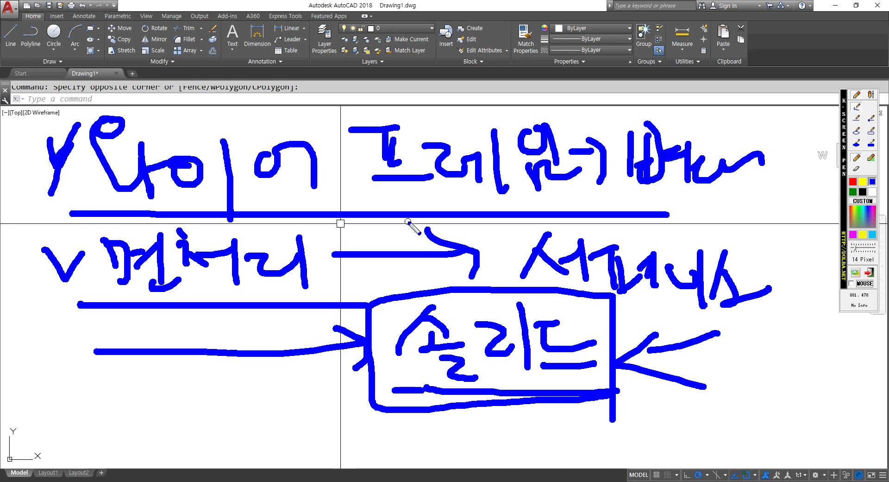
key(Escape)
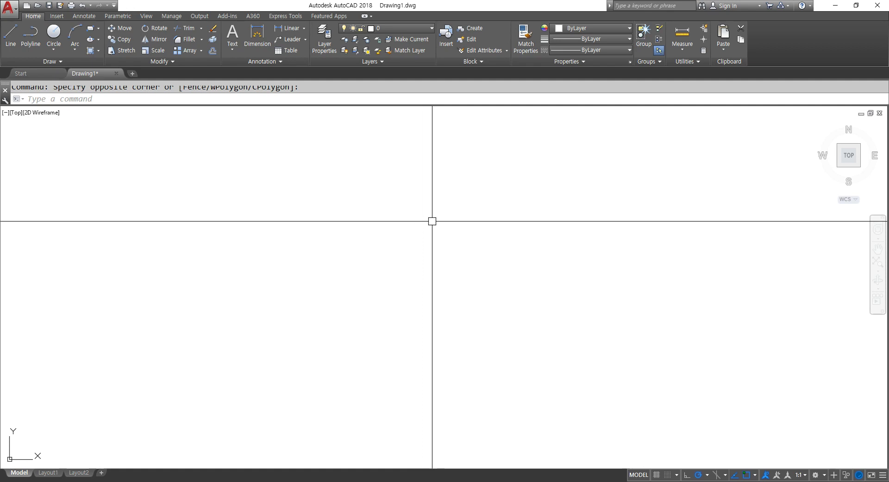
Handwrite two lines of screen-pen notes with a parenthesised word beside the first, draw a line beneath them, and clear the annotations
key(F12)
mouse_move(178, 138)
mouse_down()
mouse_move(160, 156)
mouse_move(212, 136)
mouse_move(260, 183)
mouse_move(298, 190)
mouse_move(310, 147)
mouse_move(427, 96)
mouse_move(481, 88)
mouse_move(505, 163)
mouse_up()
drag(487, 160, 521, 157)
drag(528, 74, 540, 181)
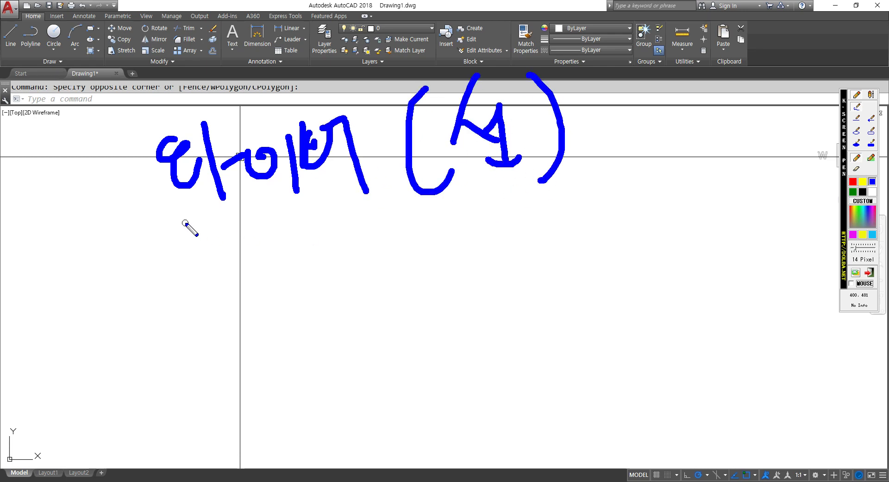
mouse_move(199, 217)
mouse_down()
mouse_move(239, 262)
mouse_move(225, 266)
mouse_move(288, 244)
mouse_move(337, 242)
mouse_move(352, 267)
mouse_up()
drag(125, 329, 713, 281)
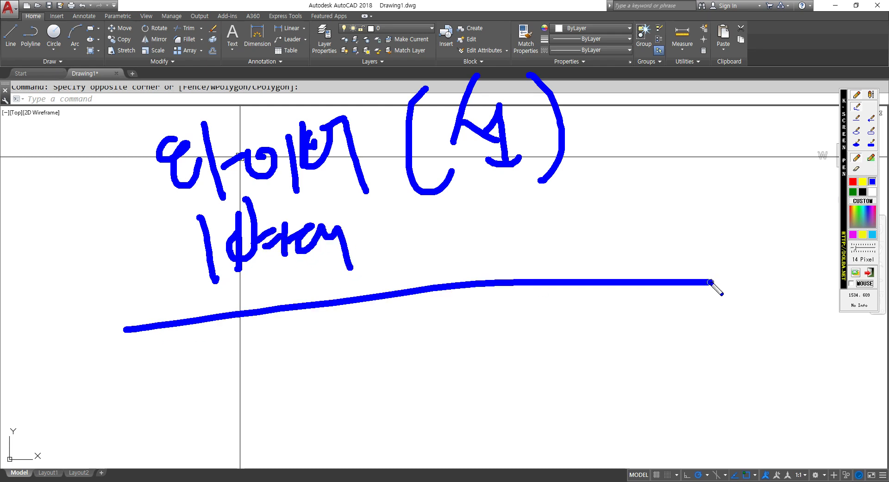
key(Escape)
Open the Layer Properties Manager, move it toward the middle of the drawing area and enlarge it
text(la)
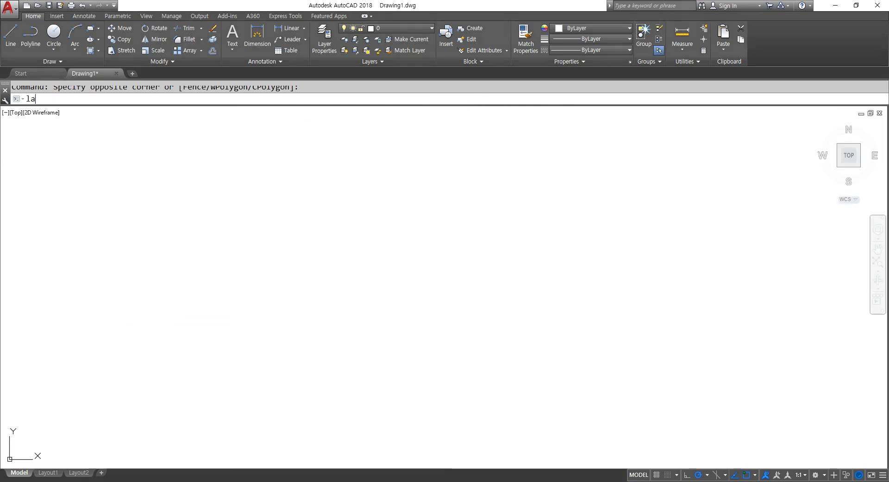
key(Return)
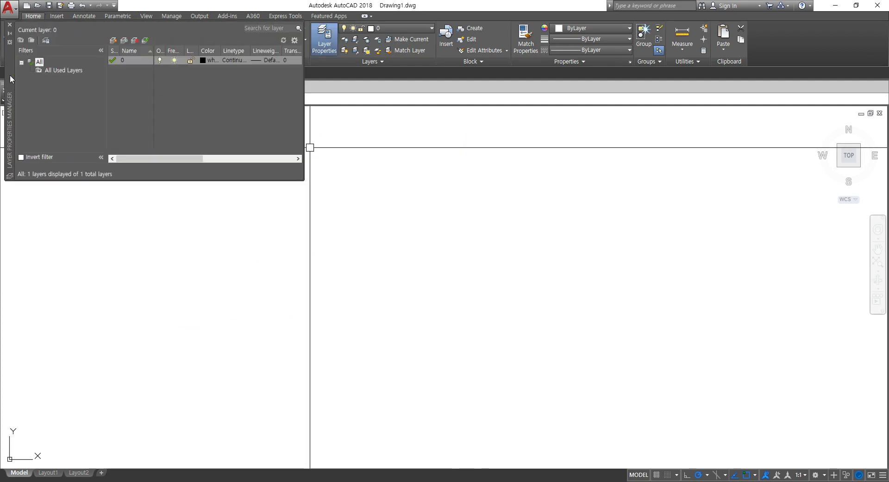
drag(11, 80, 226, 190)
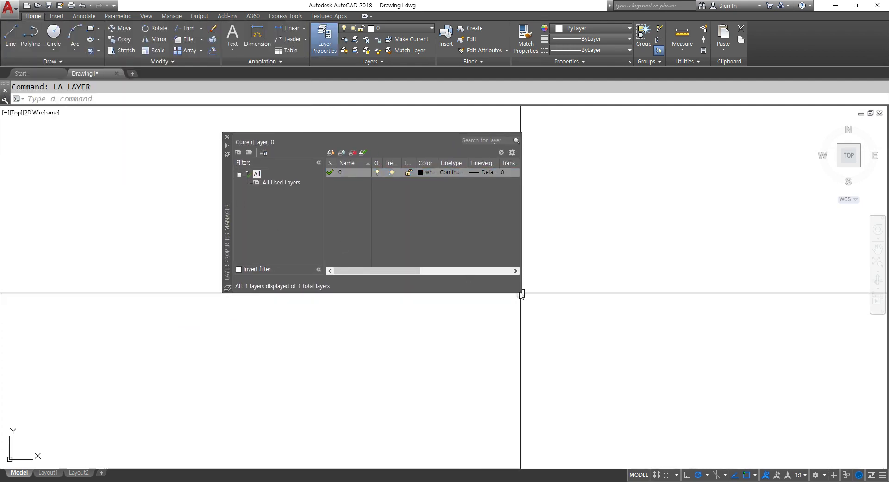
drag(520, 294, 680, 376)
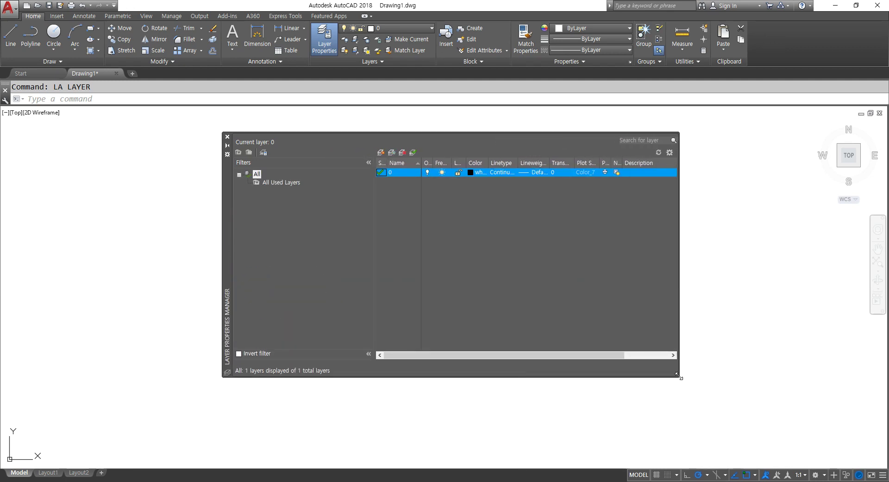
Create a new layer named 뼈대 and set its color to red
click(381, 152)
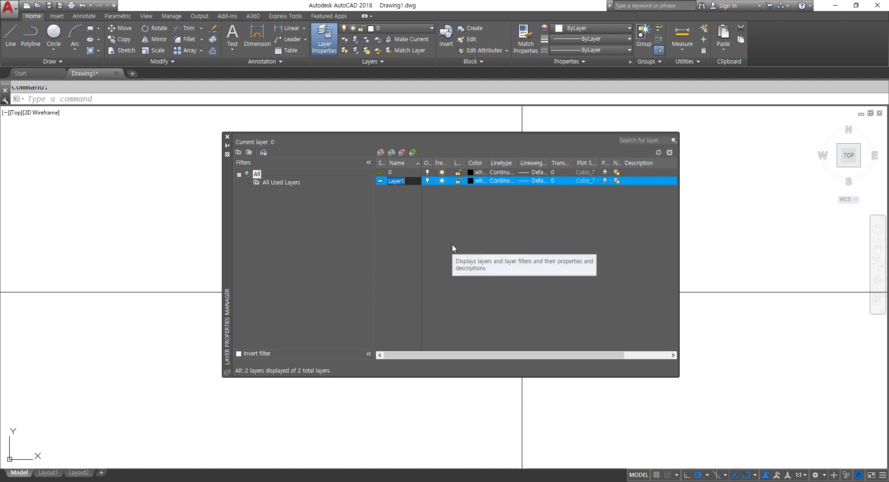
text(wi)
click(482, 242)
click(471, 181)
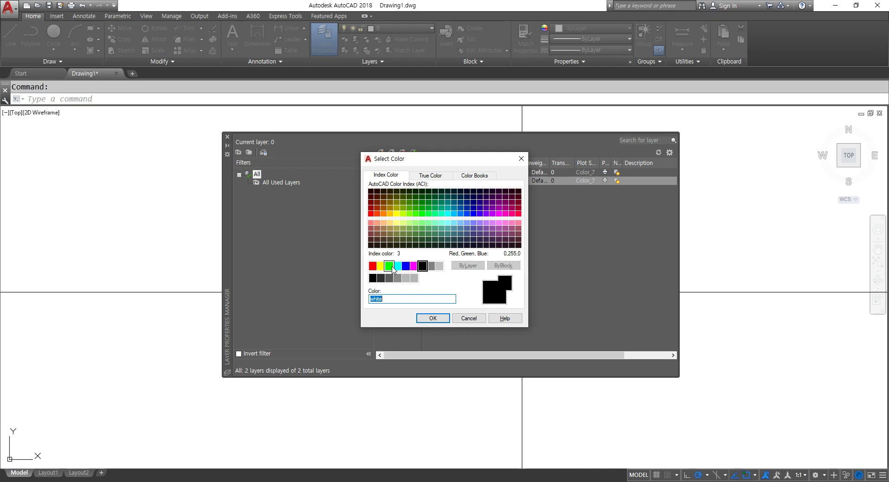
click(372, 266)
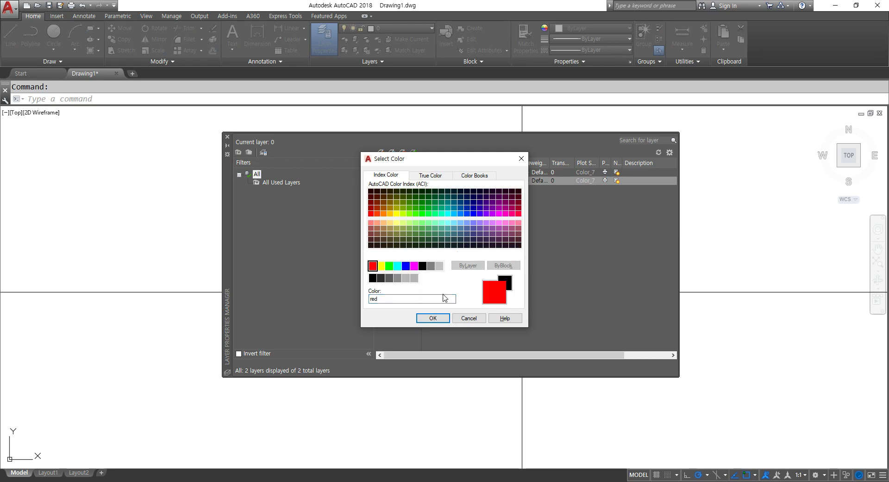
click(433, 318)
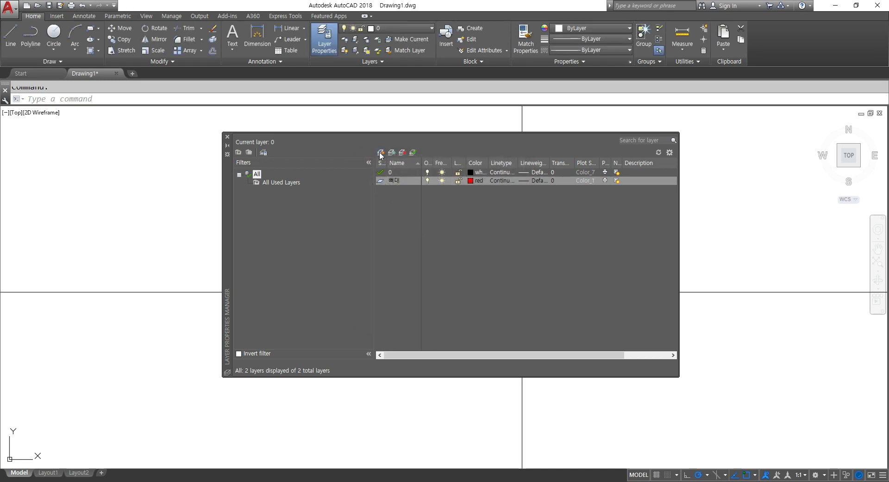
Create a second new layer named 면처리 with the color blue, and close the layer manager
click(380, 155)
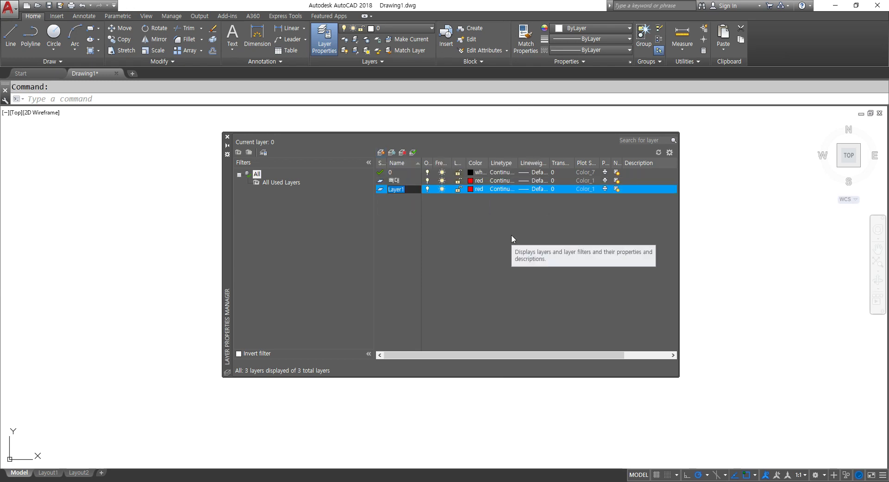
text(au)
click(474, 189)
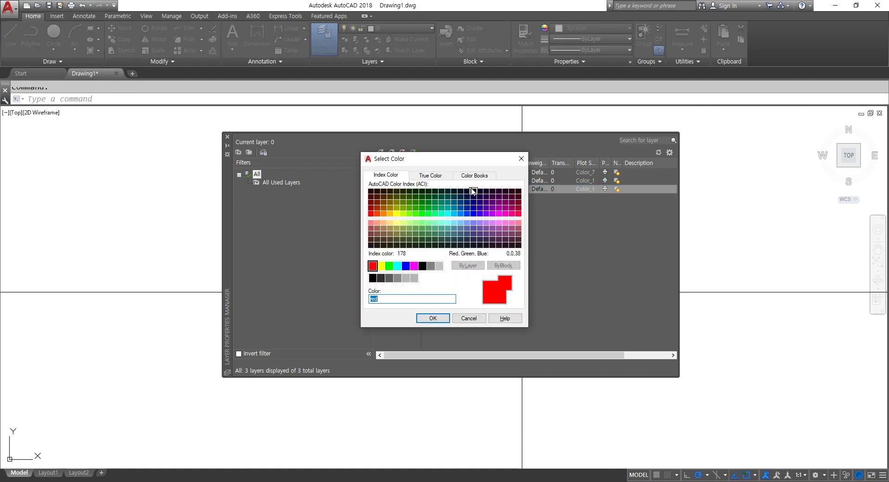
click(406, 265)
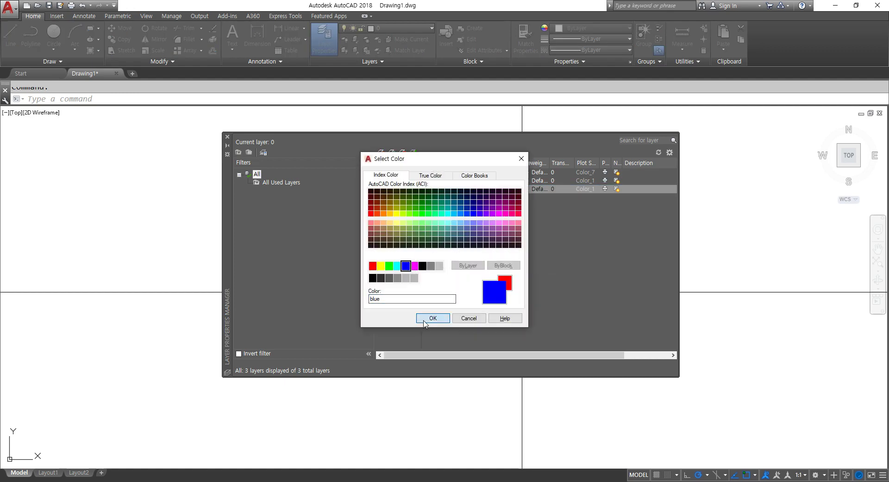
click(424, 318)
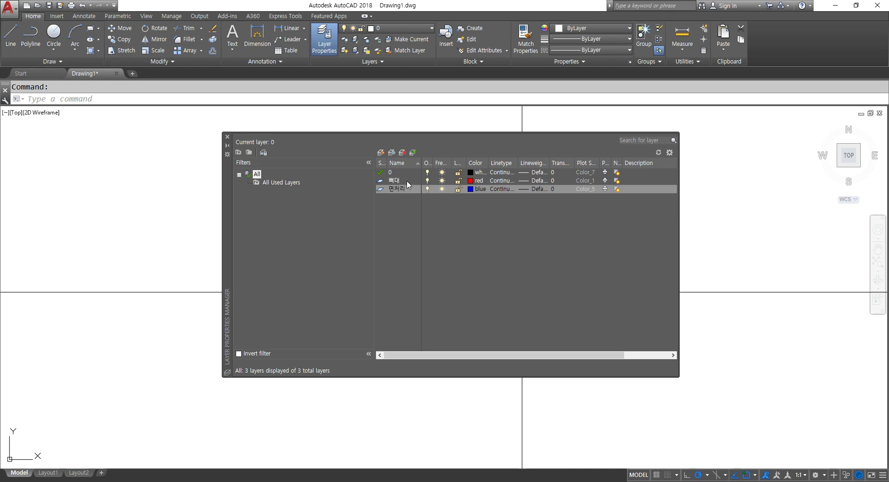
click(227, 137)
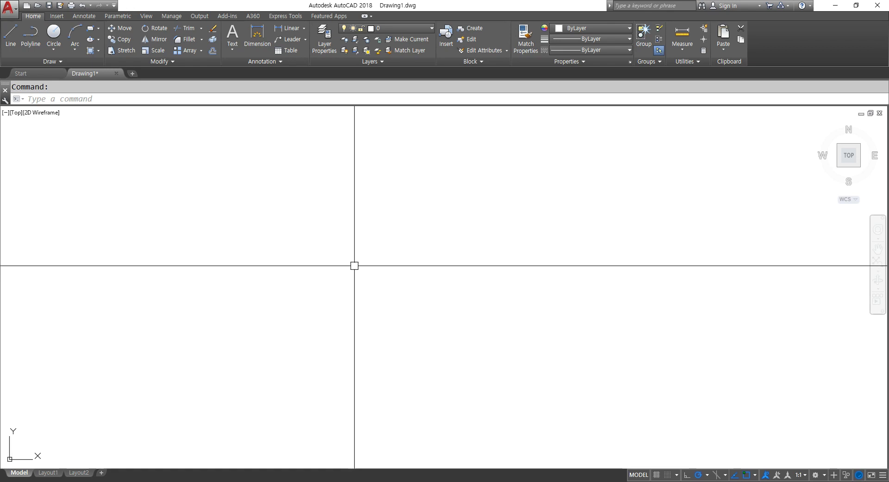
text(rec)
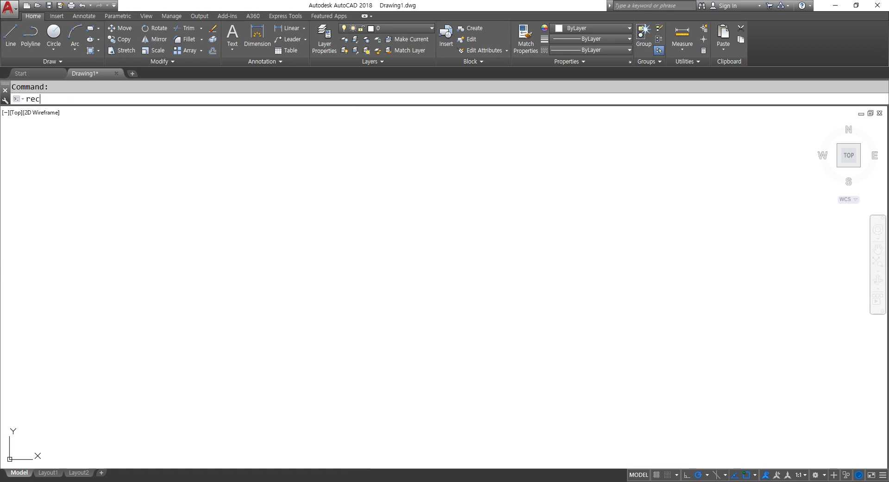
key(Return)
click(286, 324)
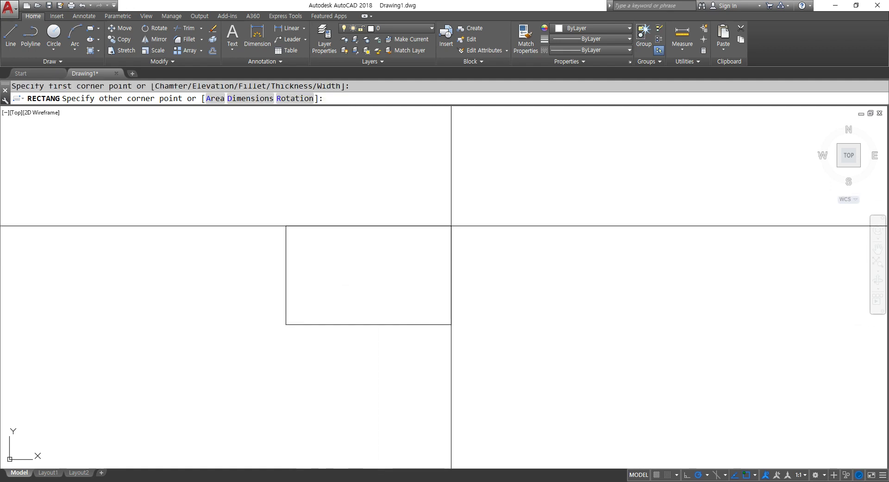
text(@30,30)
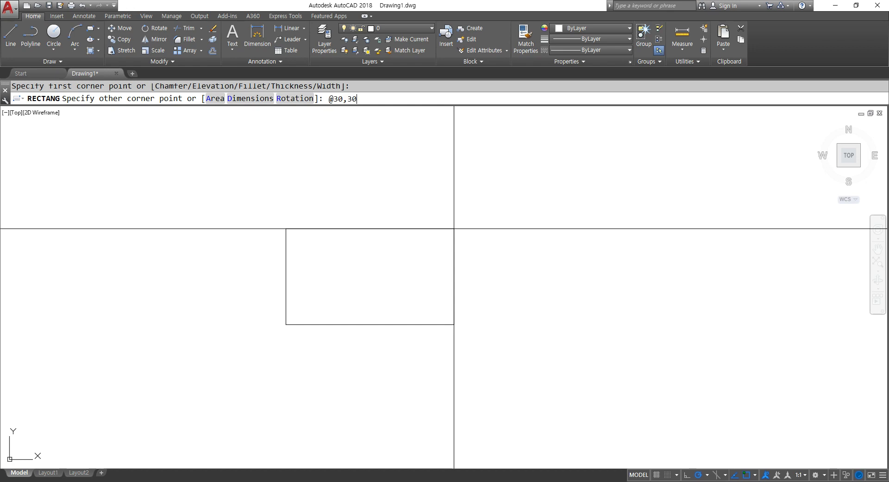
key(Return)
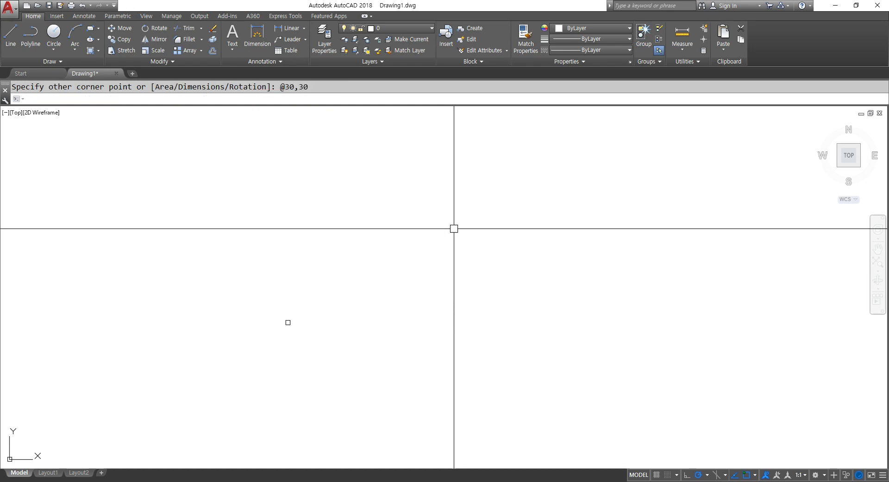
middle_drag(297, 323, 438, 261)
scroll(438, 257, up, 8)
scroll(406, 261, up, 4)
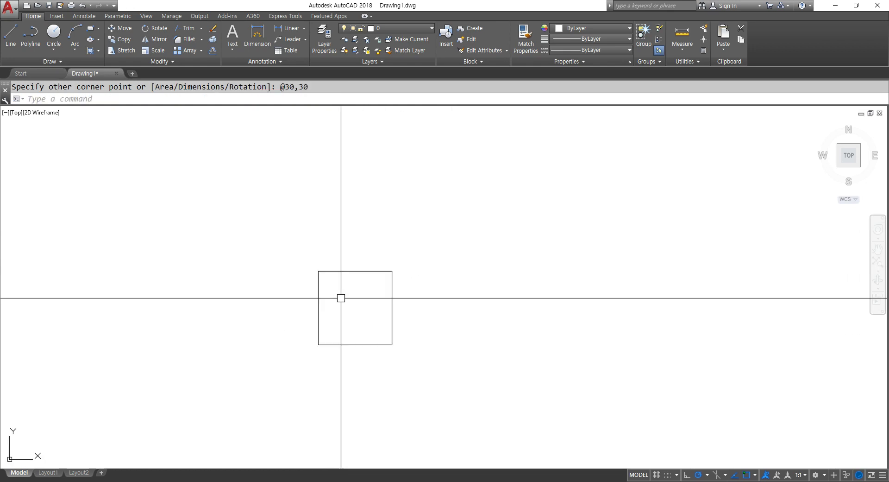
scroll(341, 298, up, 6)
scroll(361, 303, down, 4)
middle_drag(362, 304, 412, 247)
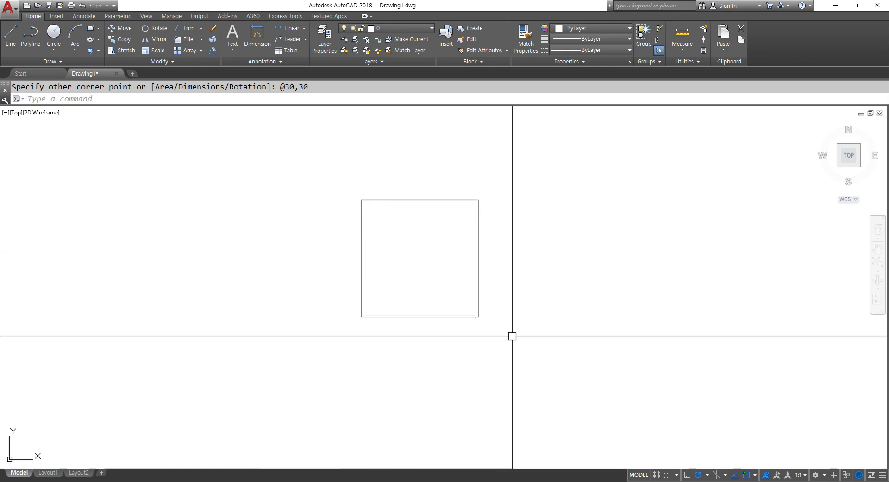
Make 뼈대 the current layer and draw a short vertical line to the right of the square
click(398, 28)
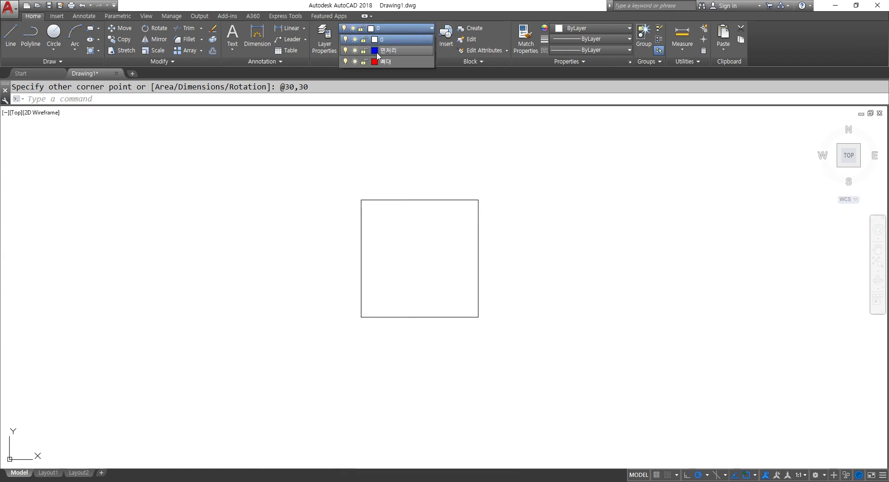
click(397, 60)
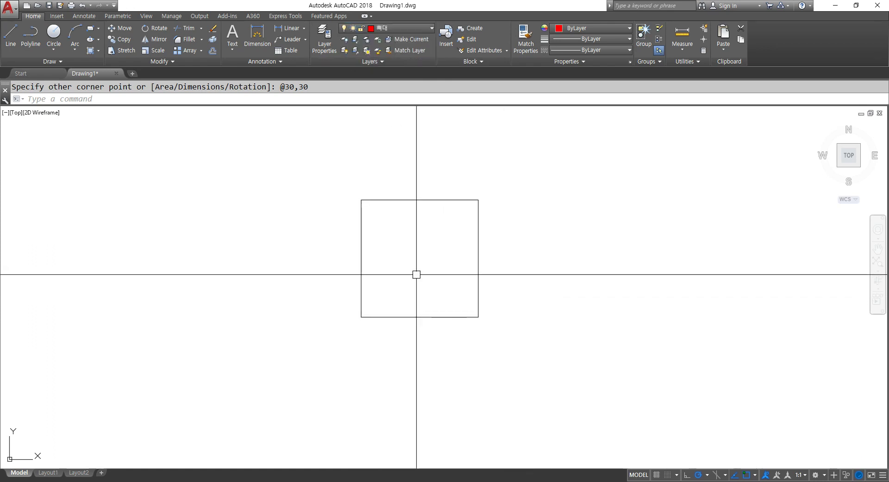
text(l)
key(Return)
click(554, 247)
click(554, 306)
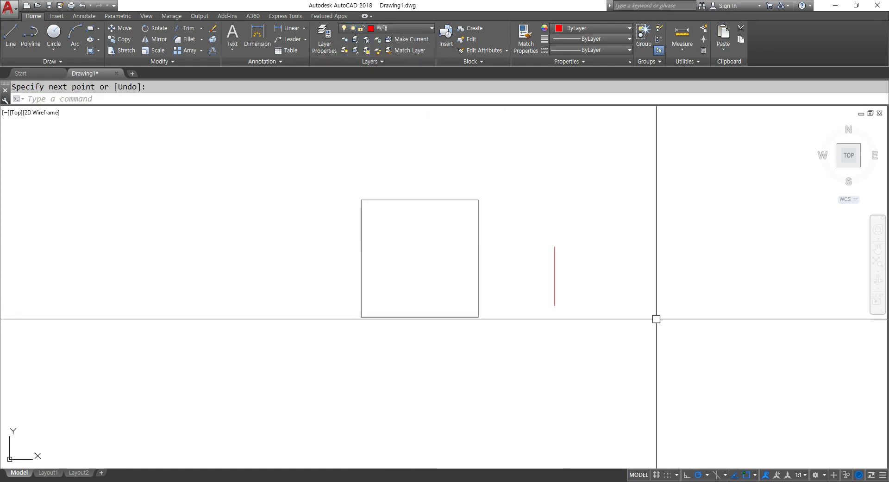
text(ma)
key(Return)
click(553, 275)
key(Escape)
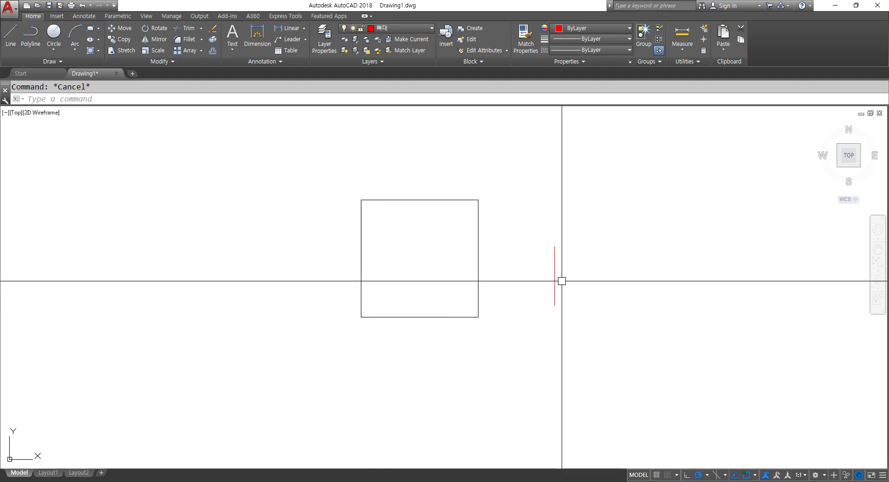
click(500, 254)
click(391, 168)
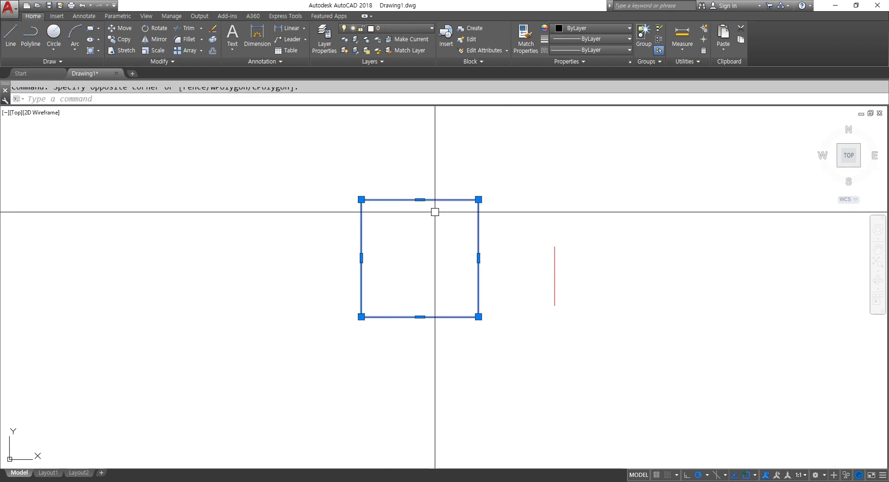
key(Escape)
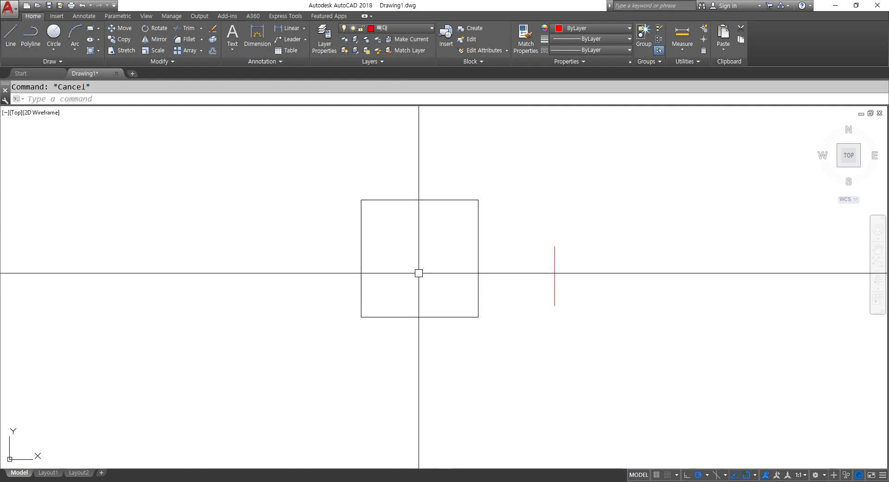
Erase the short red vertical line beside the square
text(e)
key(Return)
click(568, 312)
click(542, 288)
key(Return)
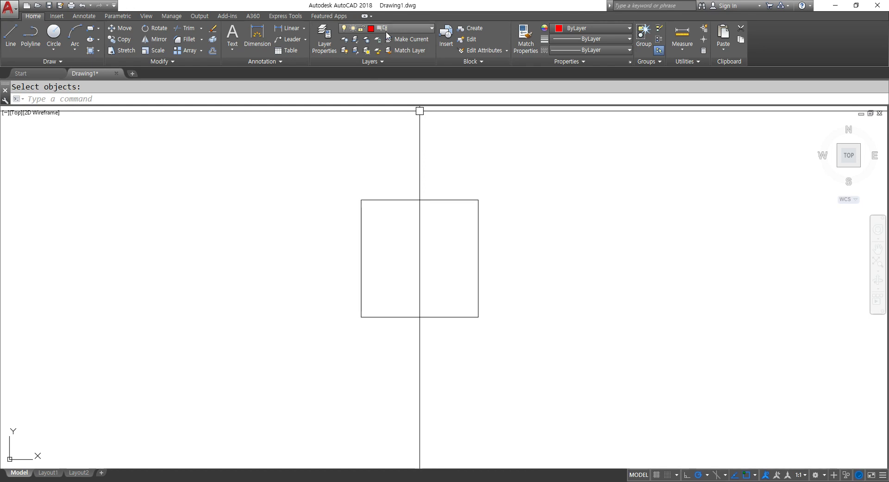
Draw a new vertical reference line on the 뼈대 layer, in the empty area to the right of the square
text(l)
key(Return)
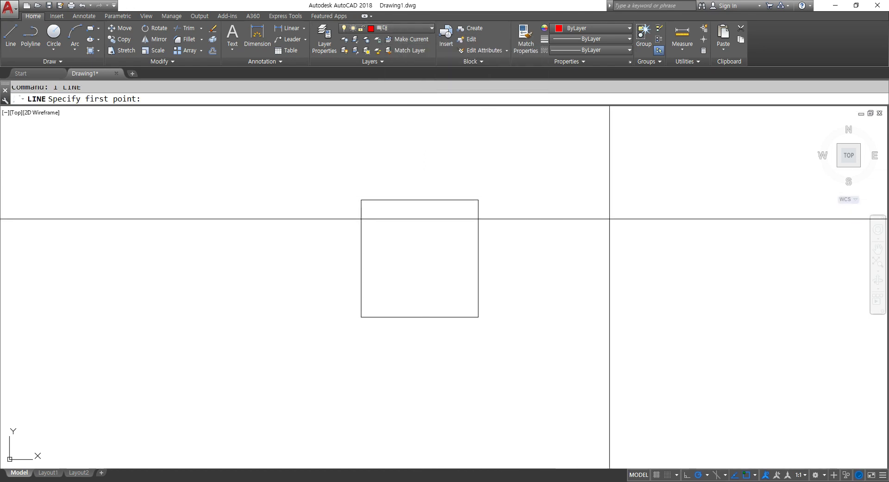
click(609, 219)
click(622, 301)
key(Return)
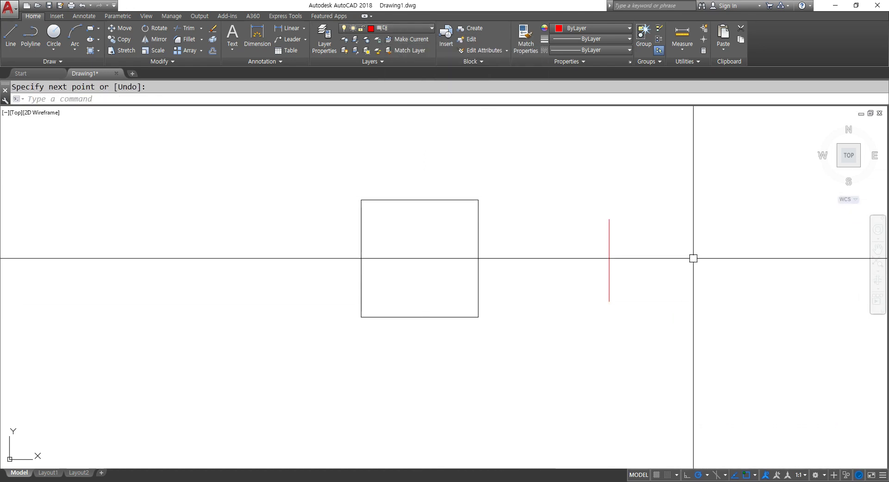
Try matching the square's properties to the red reference line, and undo the match
text(ma)
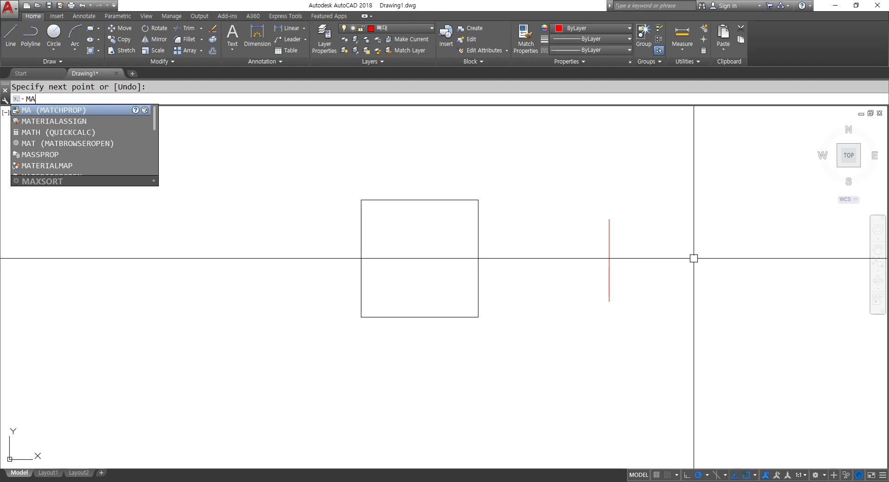
key(Return)
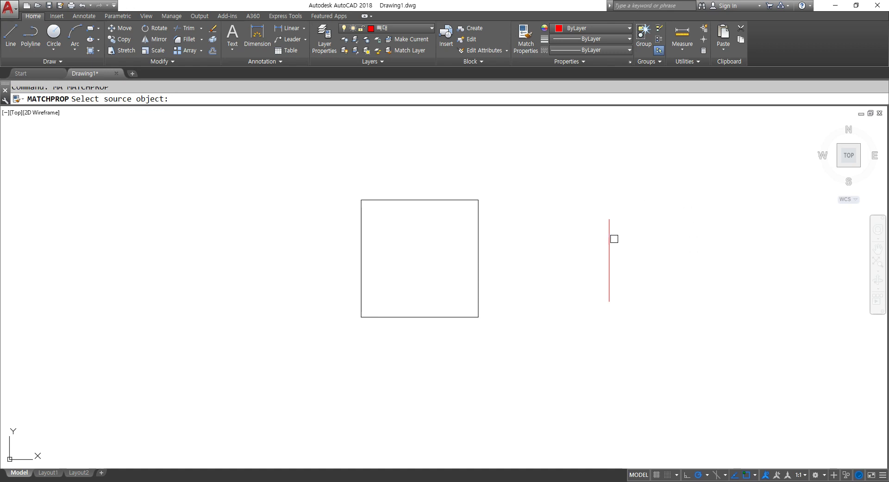
click(609, 241)
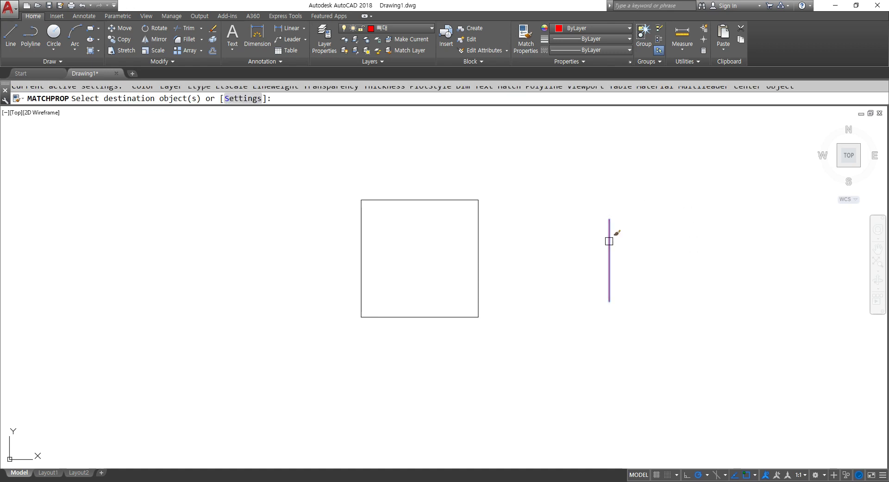
click(492, 271)
click(323, 153)
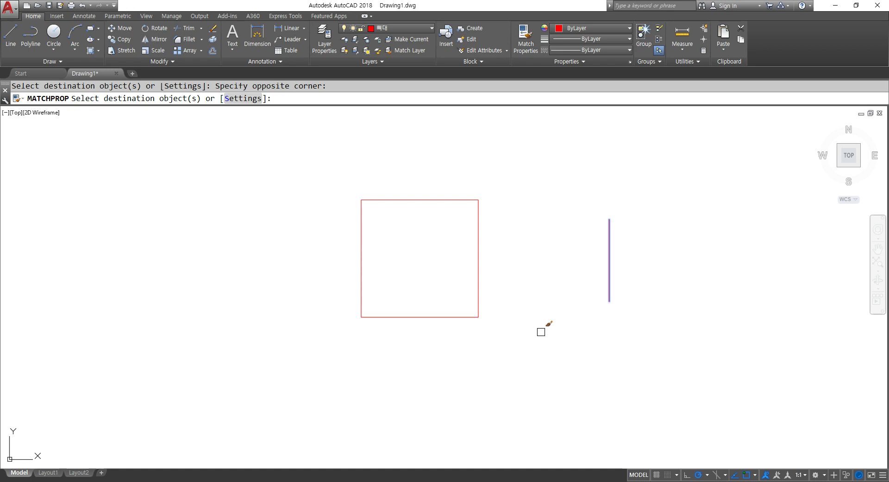
key(Return)
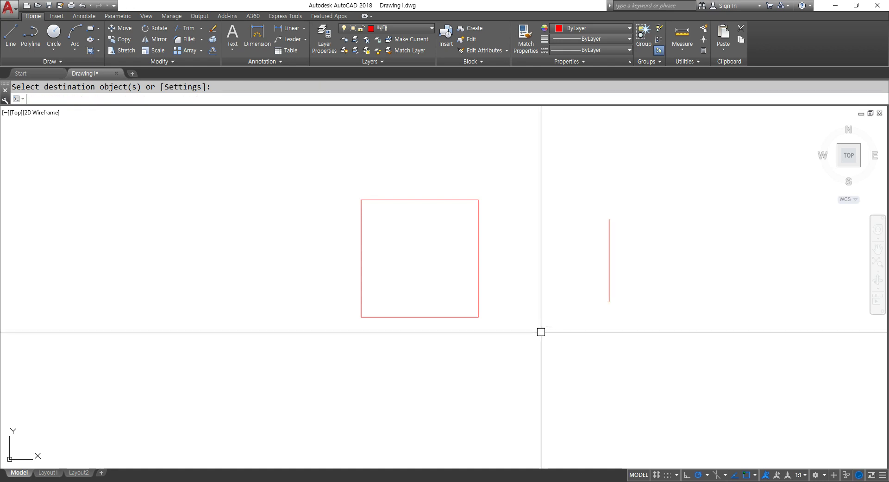
text(u)
key(Return)
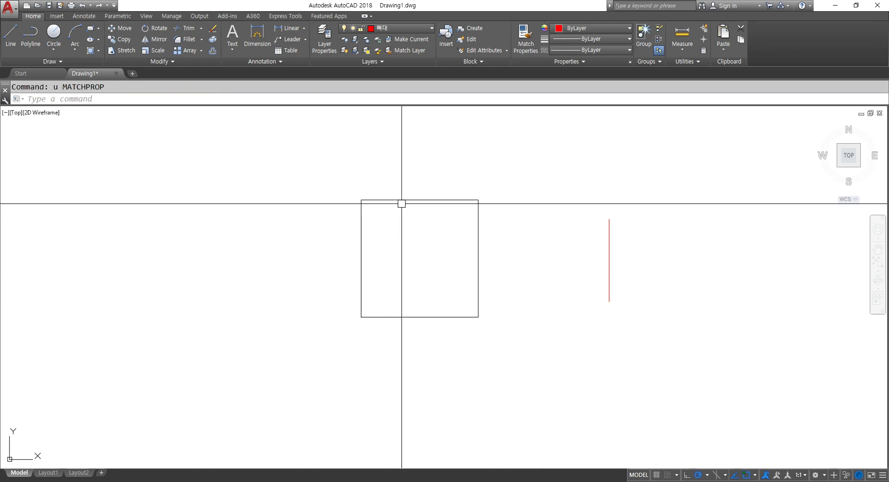
Transfer the red reference line's properties to the square with Match Properties
text(MA)
key(Return)
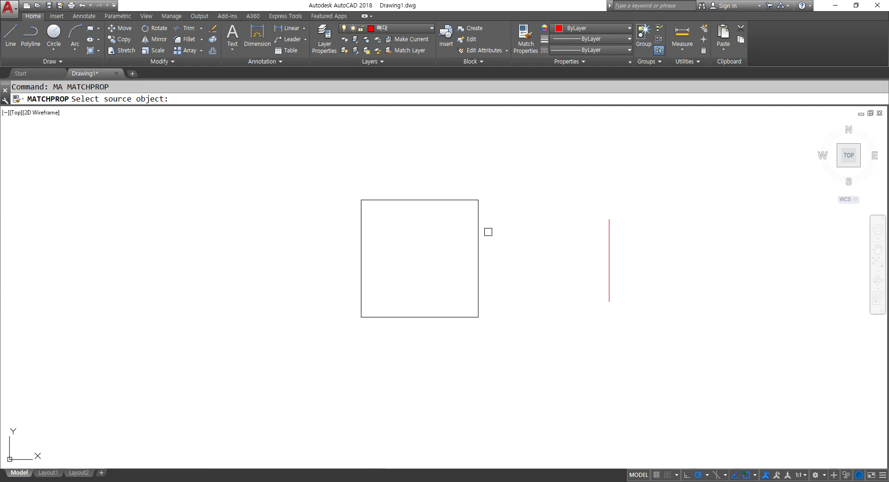
click(609, 235)
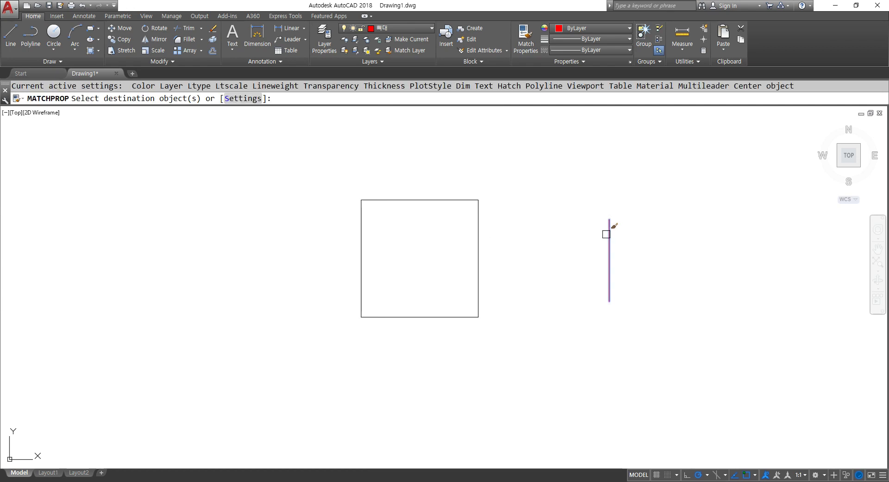
click(502, 162)
click(322, 362)
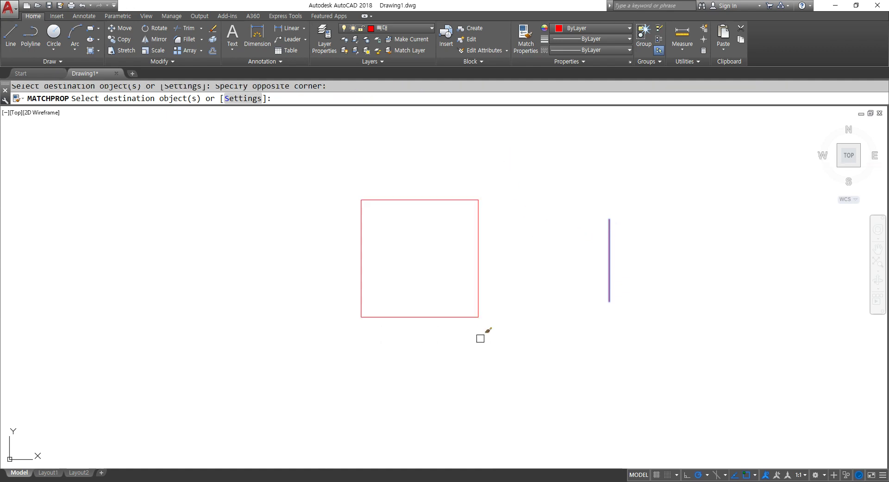
key(Escape)
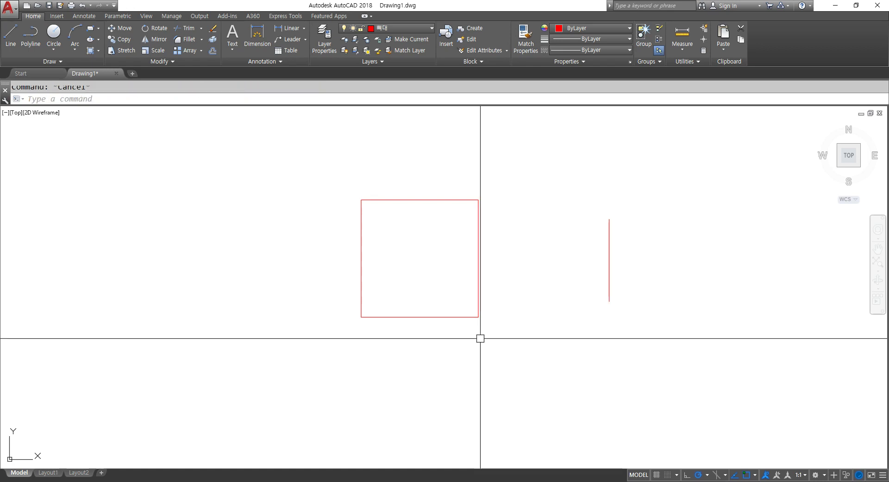
Erase the red reference line, keeping only the square
text(e)
key(Return)
click(609, 327)
click(543, 239)
key(Return)
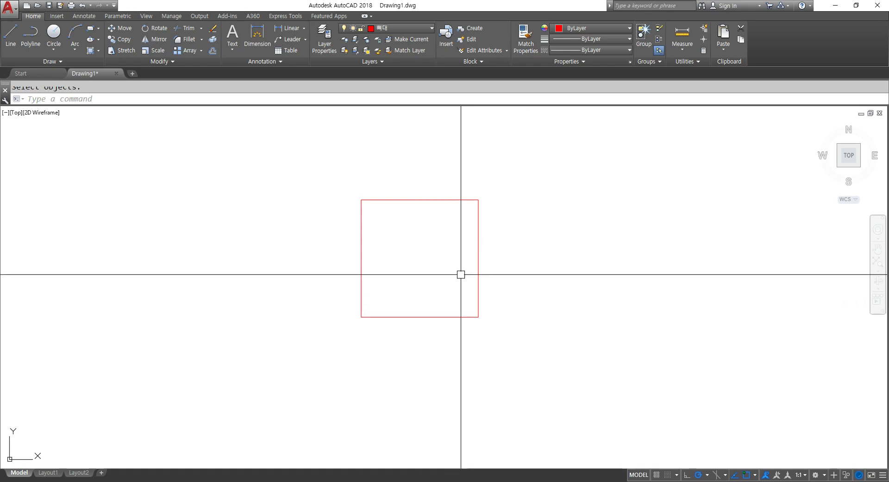
Sketch three axis strokes beside the square with the blue screen pen and clear the annotation
key(F9)
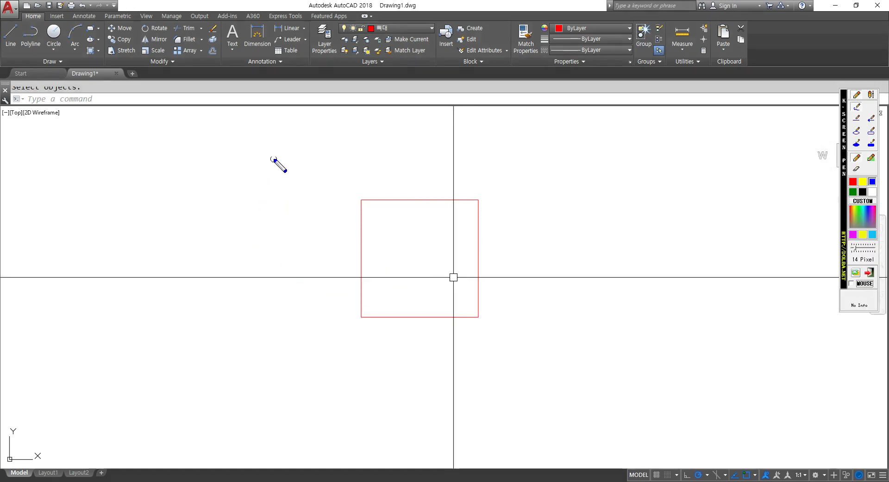
mouse_move(274, 158)
mouse_down()
mouse_move(273, 357)
mouse_move(502, 354)
mouse_up()
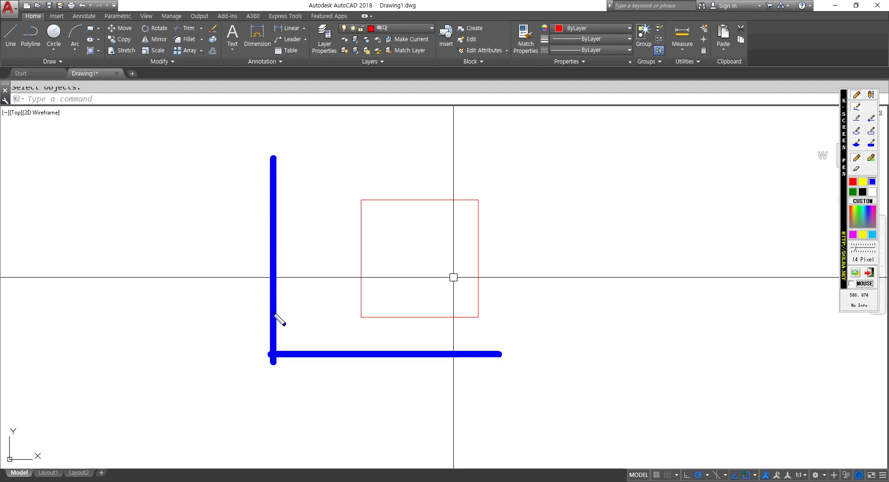
drag(276, 348, 358, 195)
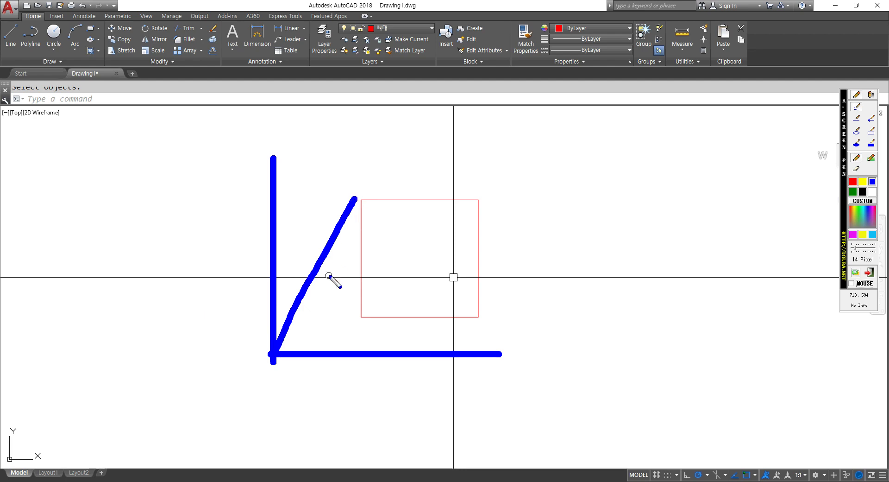
key(Escape)
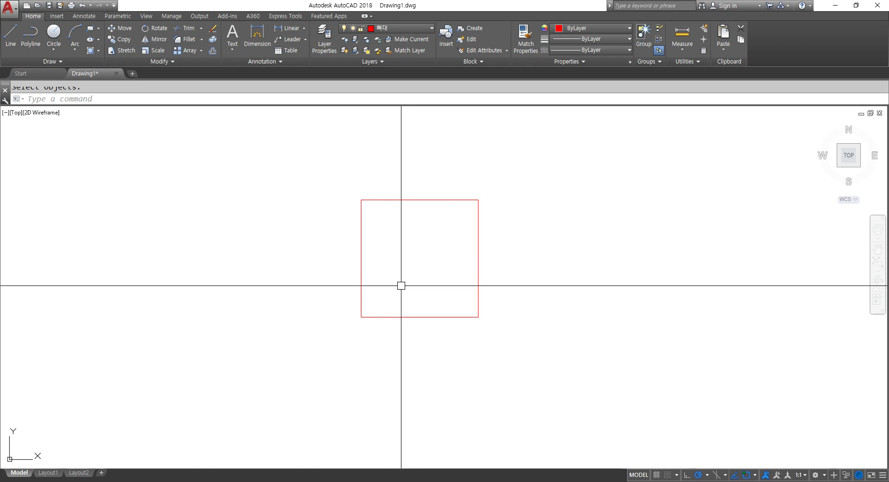
Orbit the square into a tilted 3D view and point a blue screen-pen arrow at the magnified UCS icon
shift+middle_drag(388, 285, 408, 207)
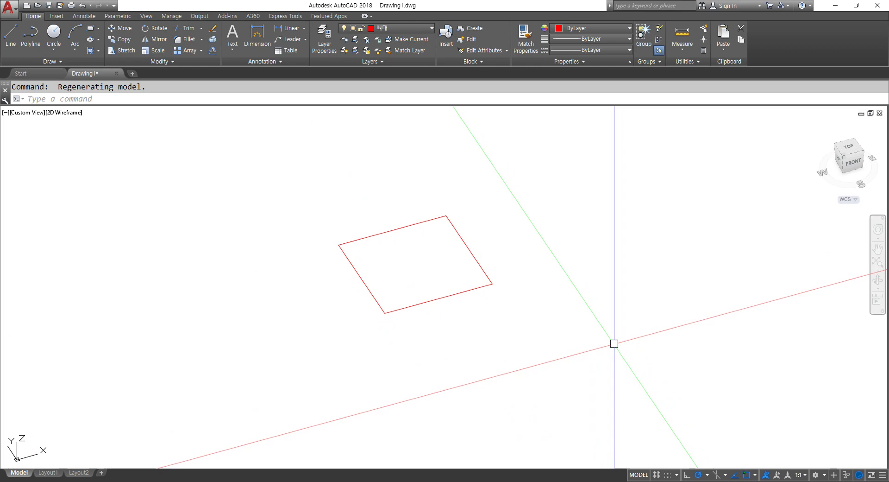
key(F12)
mouse_move(199, 335)
mouse_down()
mouse_move(84, 402)
mouse_move(100, 406)
mouse_up()
scroll(81, 420, up, 2)
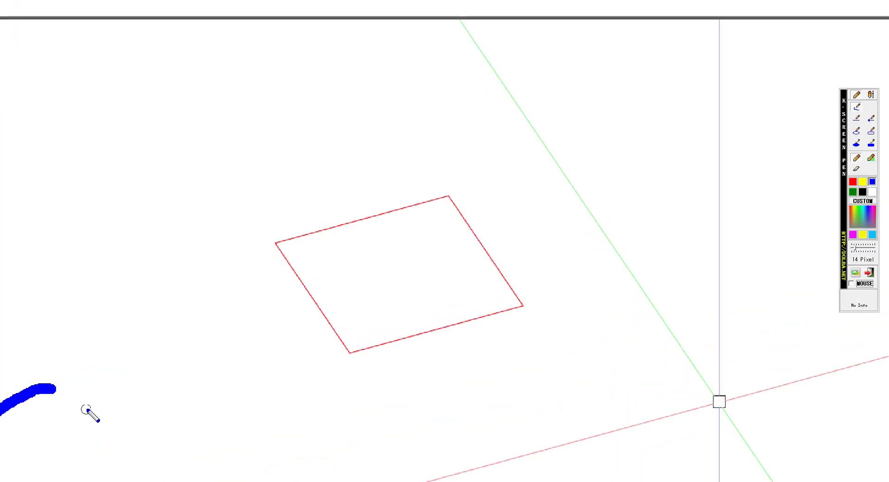
scroll(113, 387, up, 2)
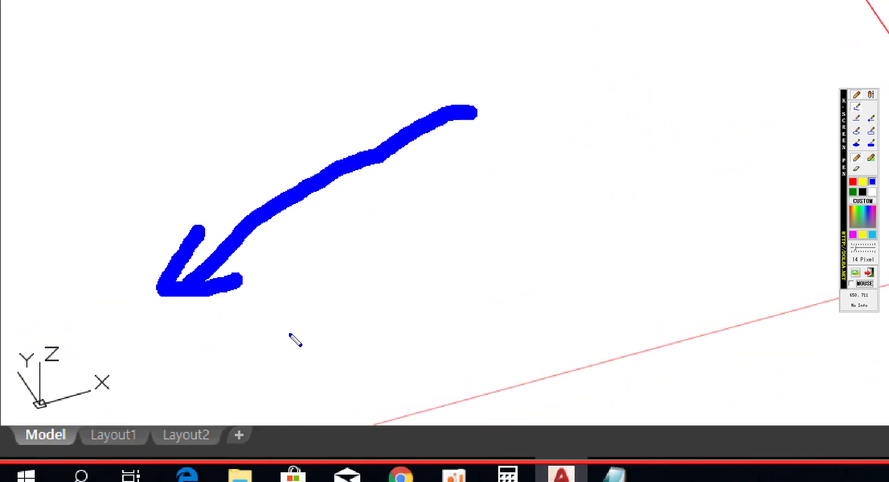
scroll(113, 368, up, 1)
scroll(131, 350, up, 1)
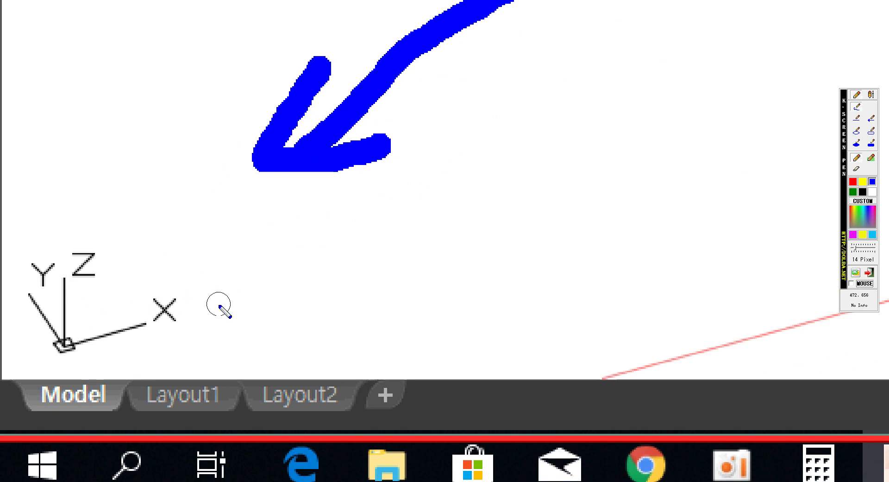
Mark a solid and a dashed vertical stroke beside the UCS icon with the screen pen, and close the annotation
drag(250, 328, 250, 215)
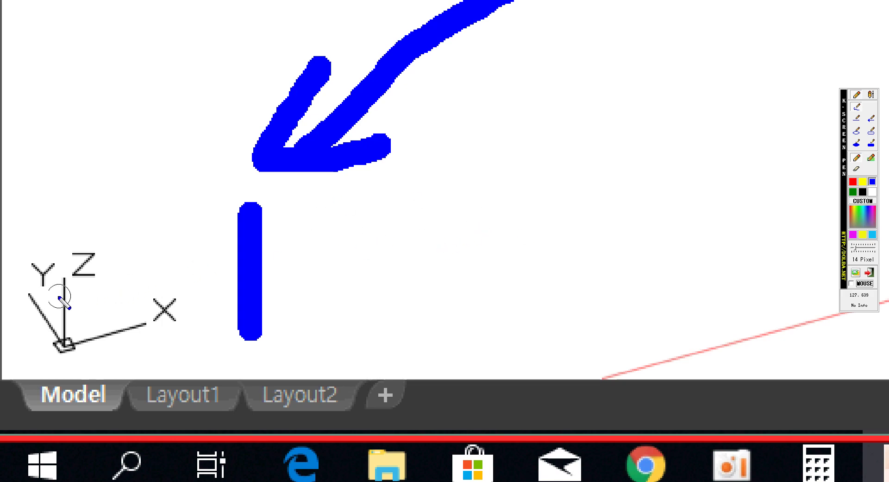
drag(312, 203, 311, 221)
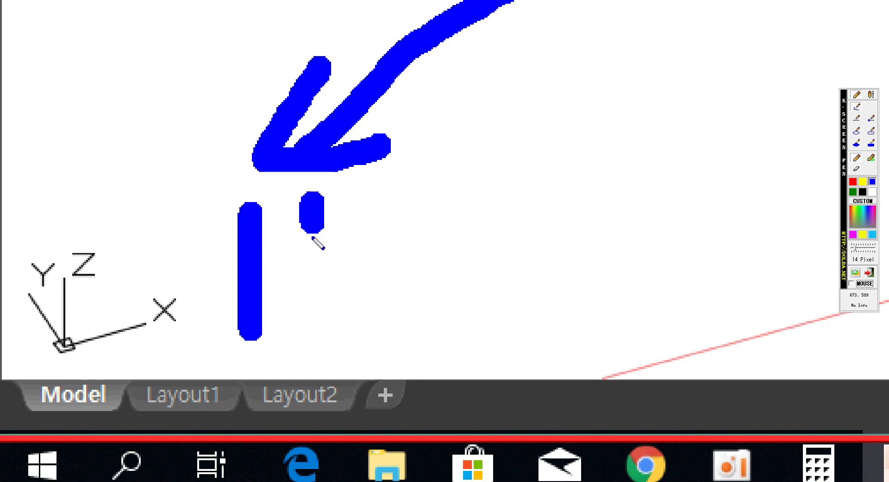
drag(309, 269, 309, 281)
drag(308, 323, 308, 336)
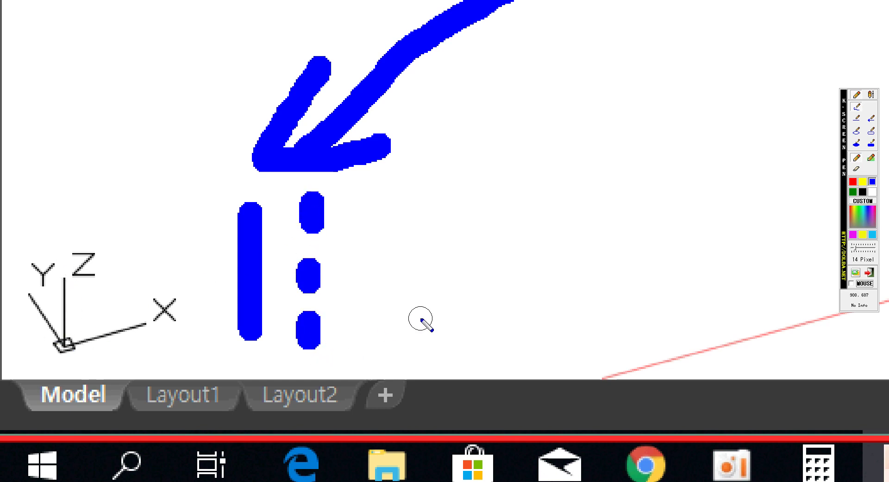
drag(424, 316, 426, 318)
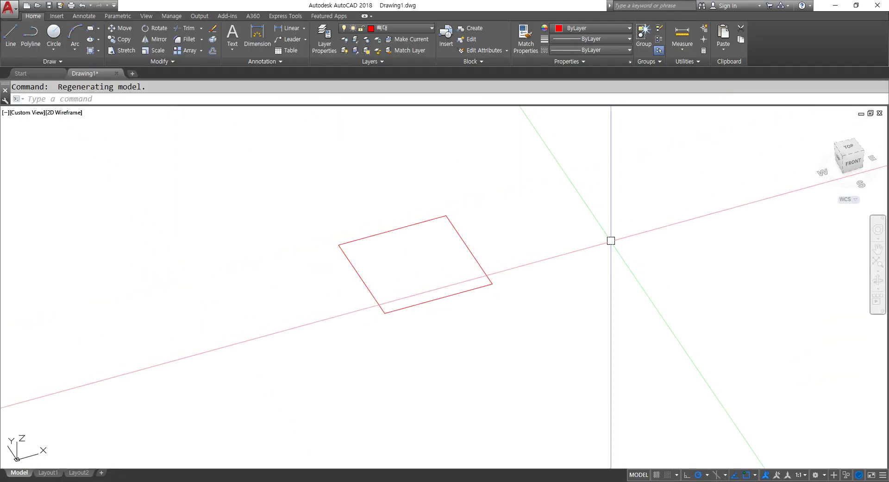
Copy the base square 20 units straight up along the Z axis, using the relative displacement @0,0,20
click(415, 305)
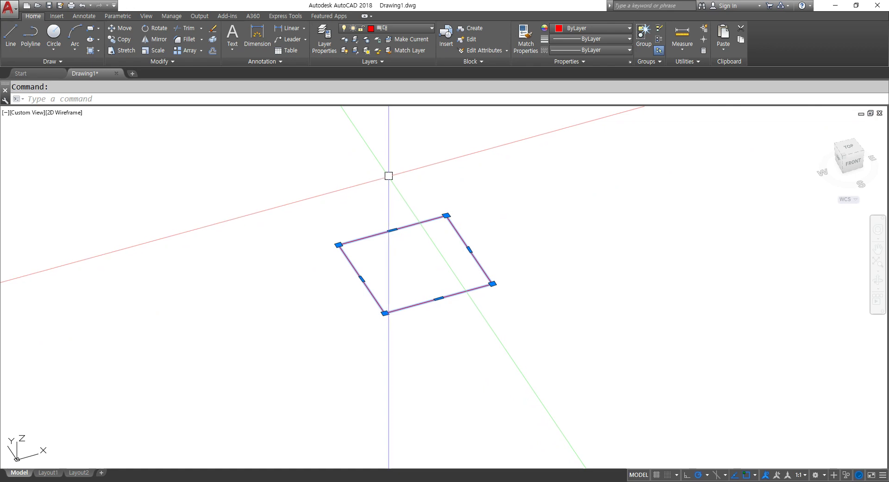
key(Escape)
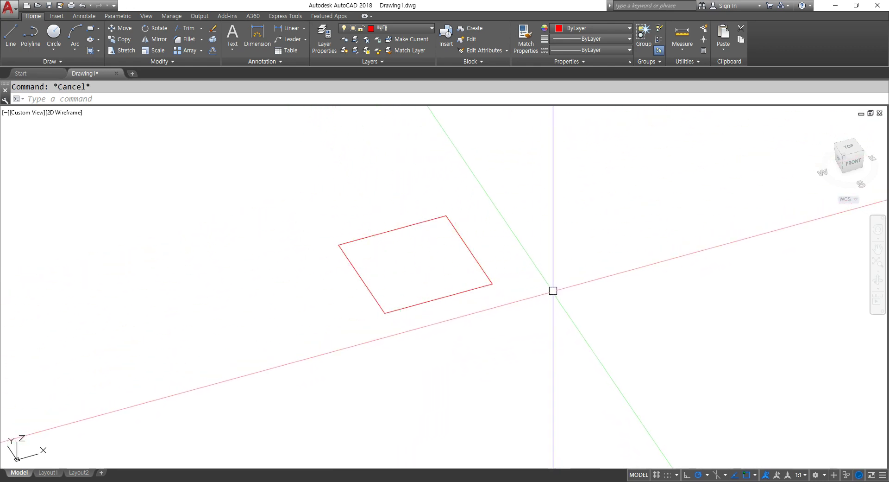
text(co)
key(Return)
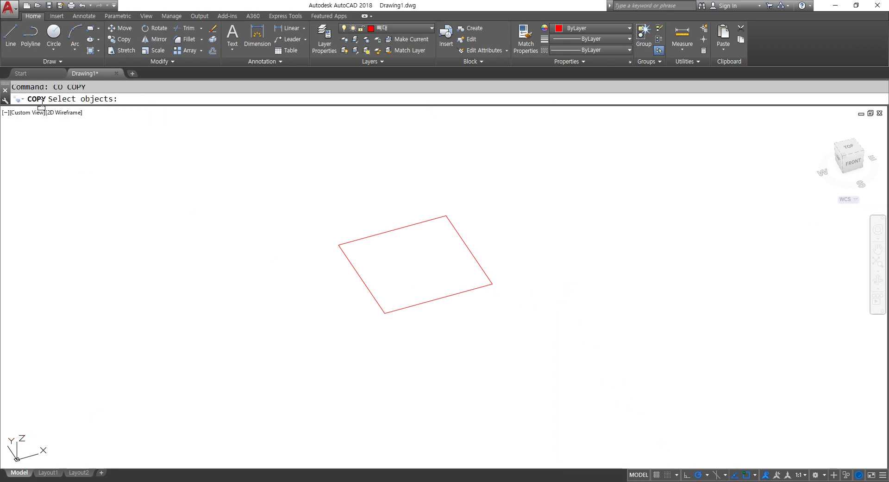
click(535, 350)
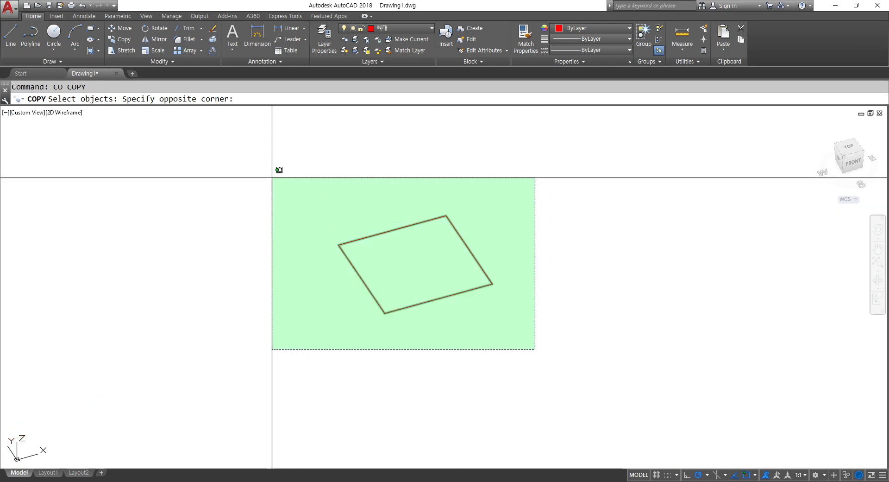
click(280, 170)
click(537, 350)
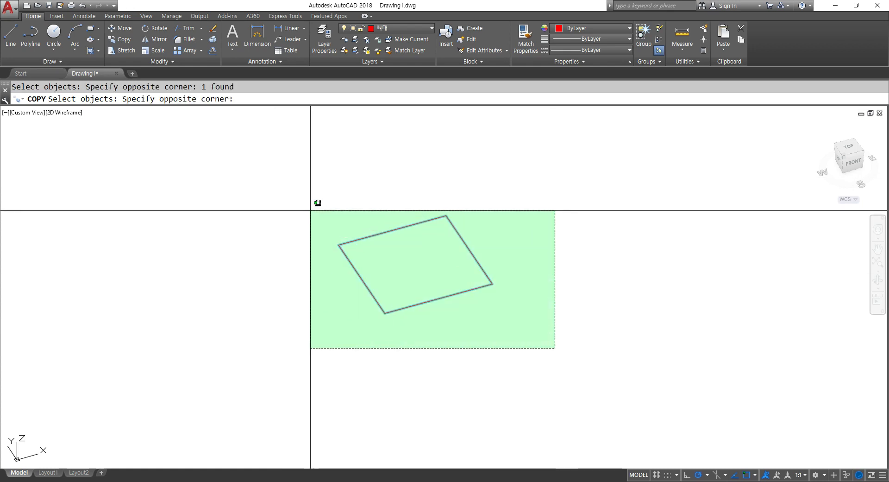
click(317, 200)
key(Return)
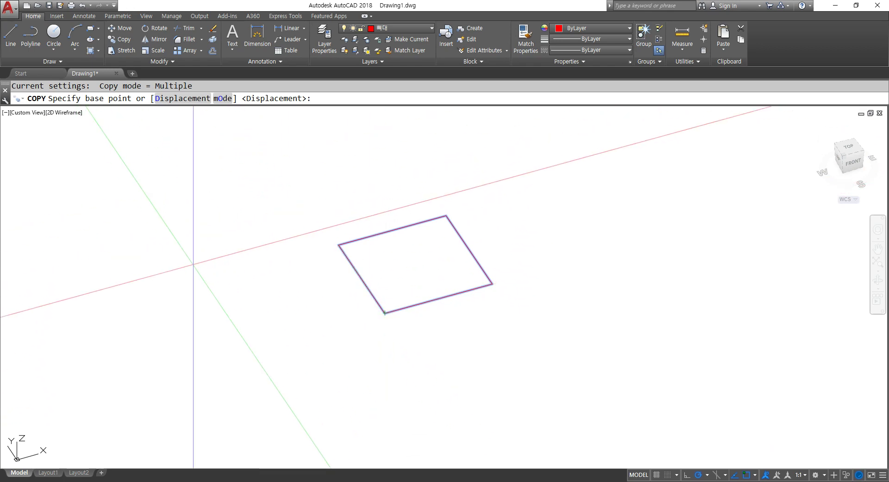
click(216, 282)
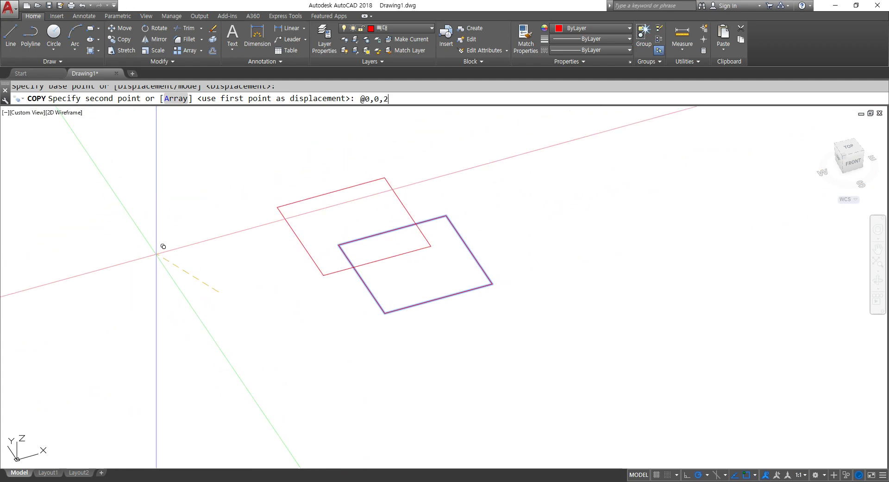
key(Return)
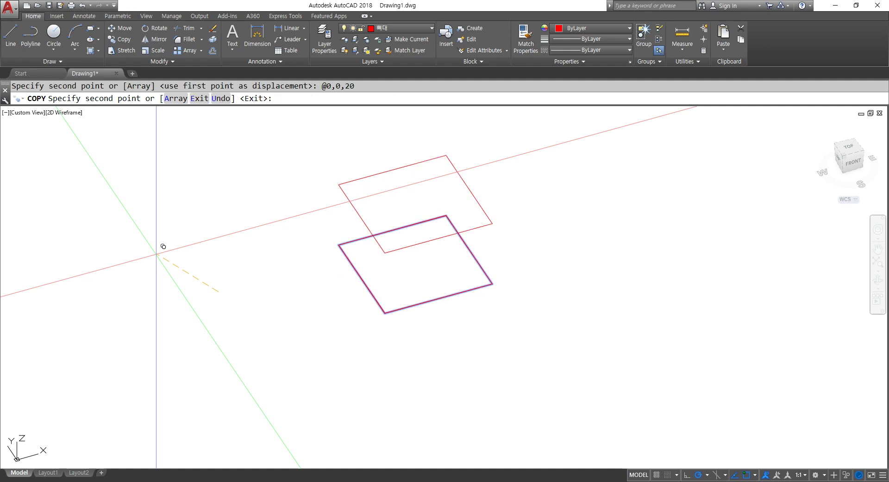
key(Return)
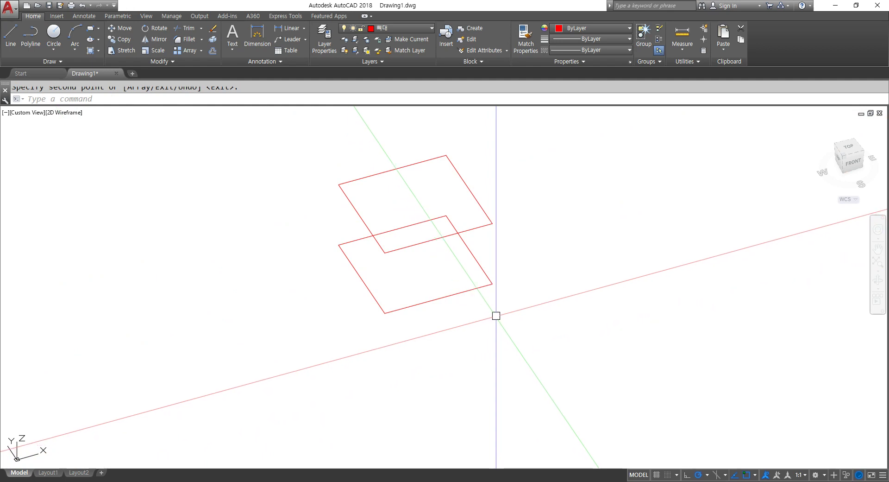
Draw vertical lines joining the upper and lower squares at their two front corners
text(l)
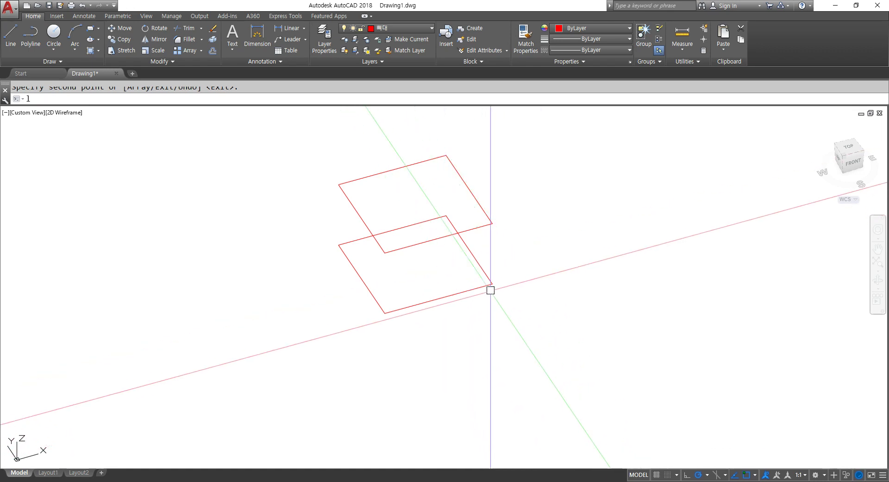
key(Return)
click(385, 252)
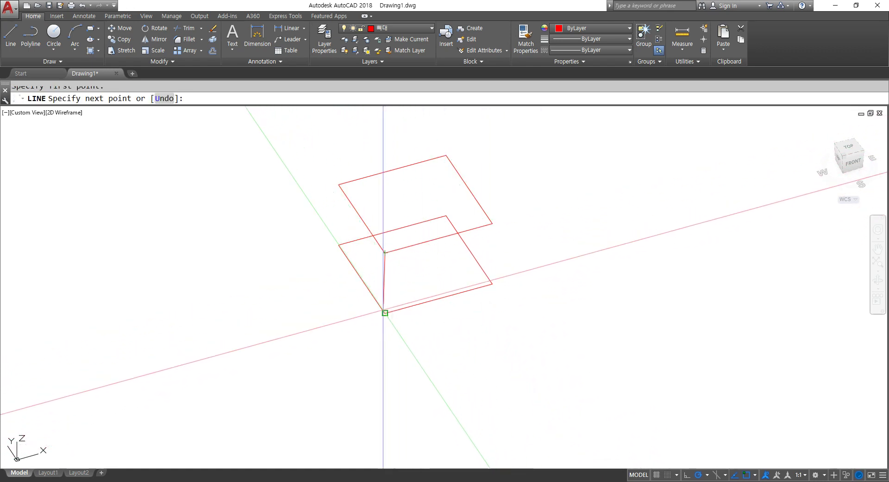
click(385, 312)
key(Return)
key(Return)
click(492, 223)
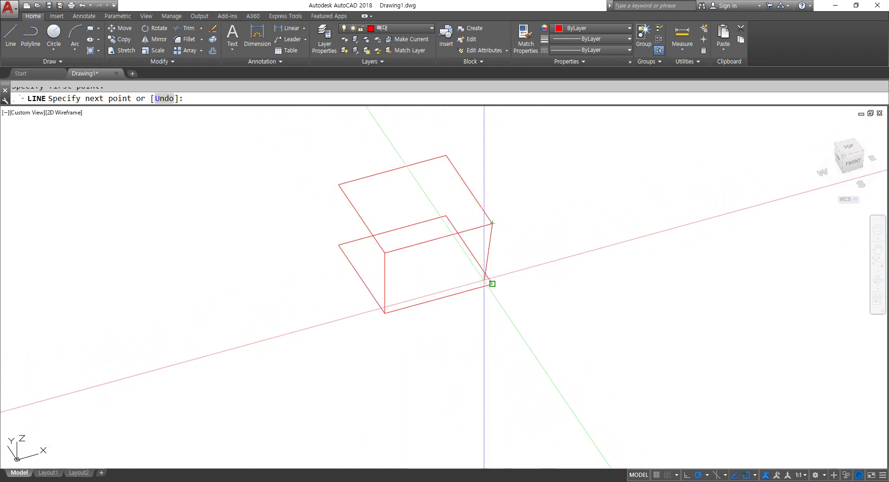
click(492, 283)
key(Return)
Draw vertical lines joining the upper and lower squares at their two back corners, completing the box frame
key(Return)
click(445, 216)
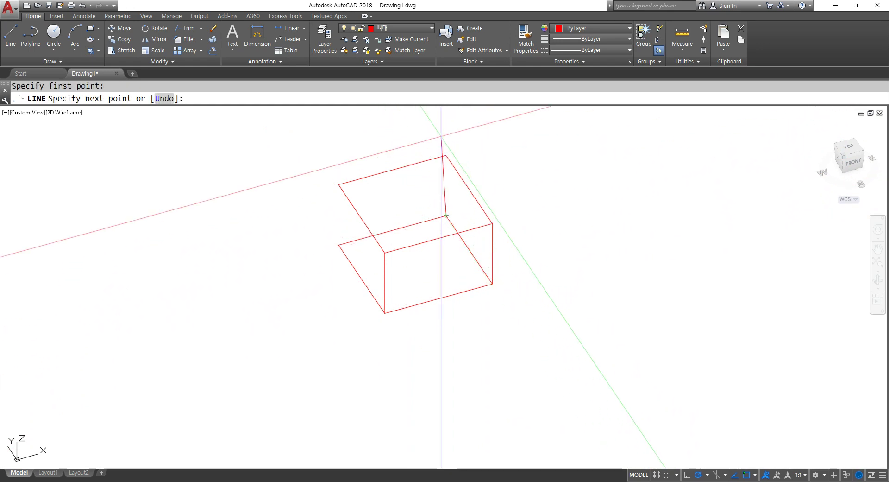
click(446, 155)
key(Return)
key(Return)
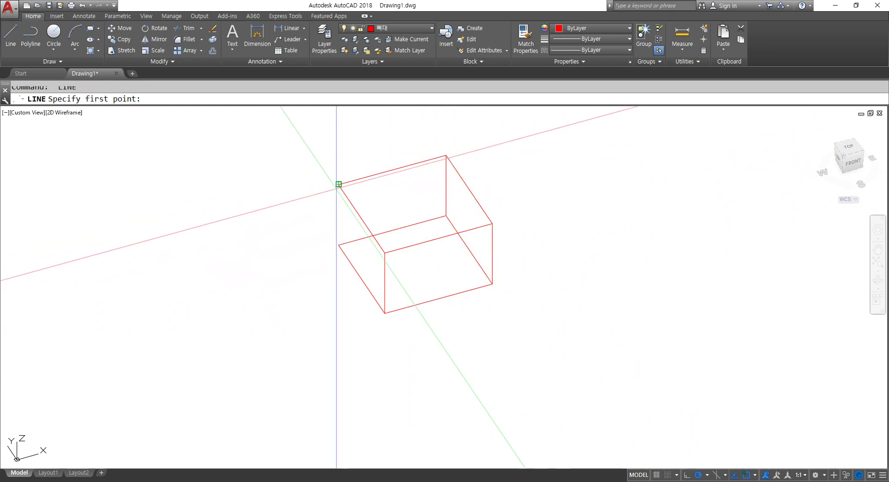
click(339, 184)
click(339, 245)
key(Return)
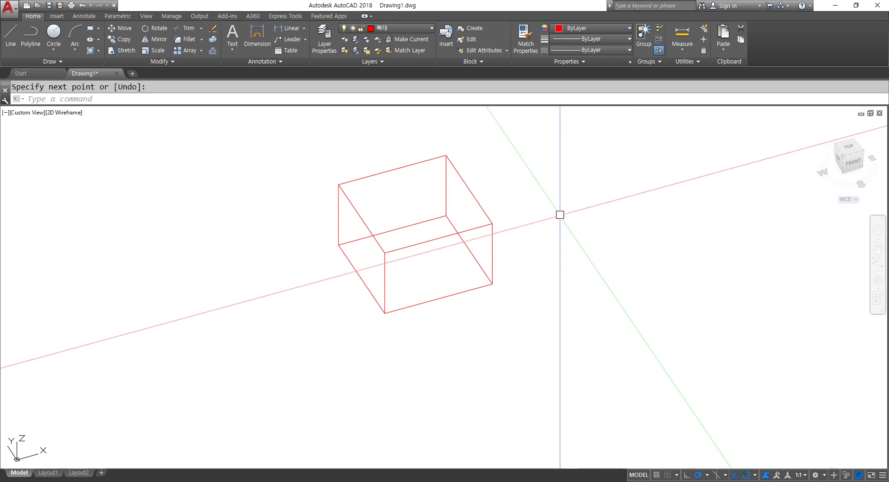
Review the 3D view movement and 3dface lines of the class notes in Notepad, and return to the AutoCAD drawing
scroll(447, 258, up, 3)
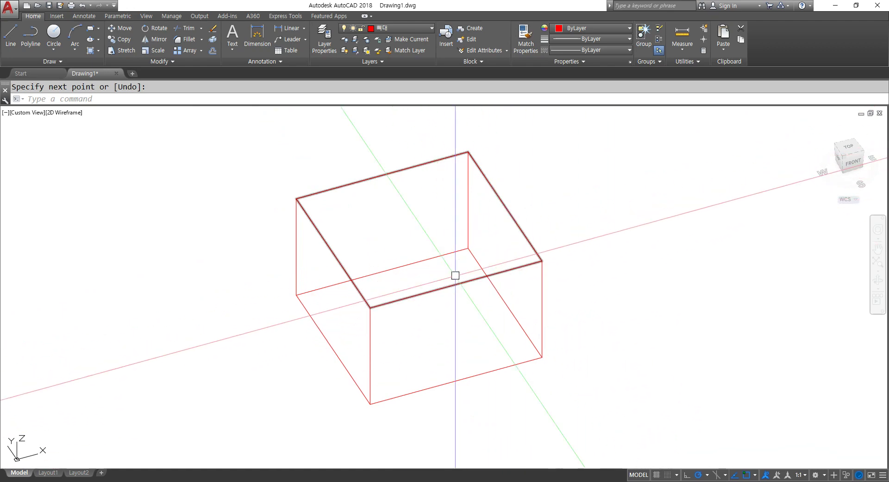
shift+middle_drag(544, 278, 574, 287)
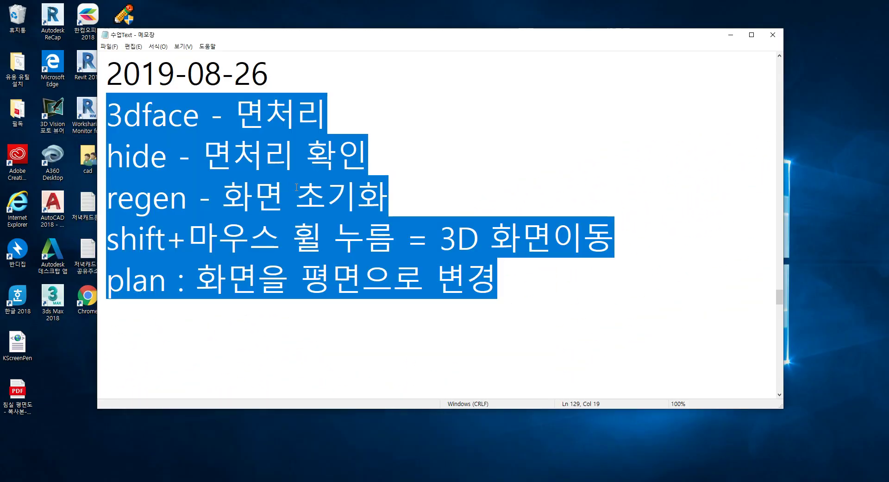
click(337, 147)
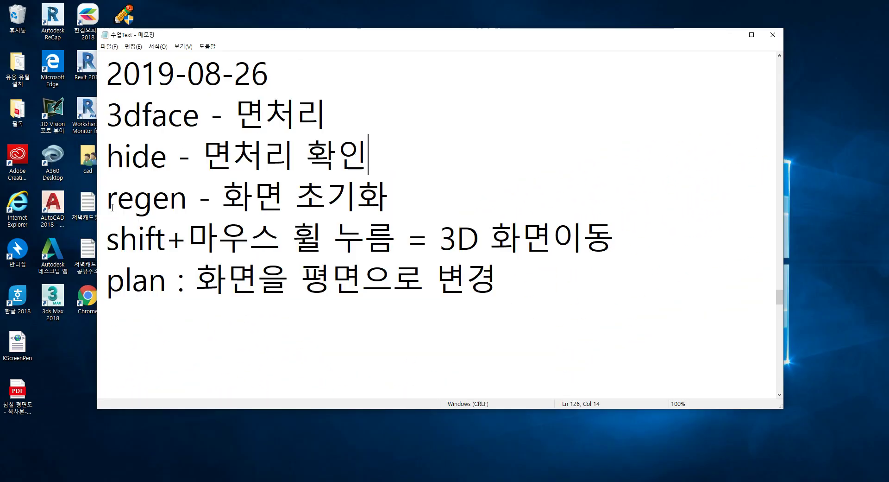
drag(108, 252, 611, 246)
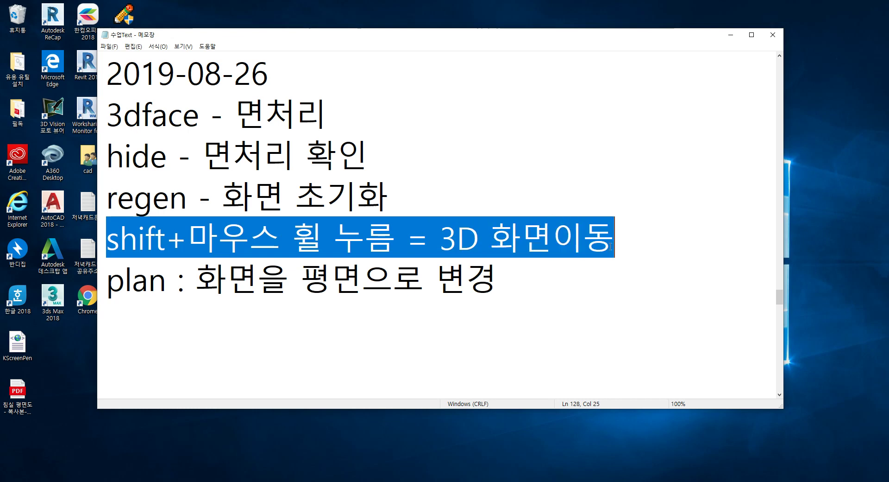
click(532, 339)
drag(111, 118, 323, 116)
key(alt+Tab)
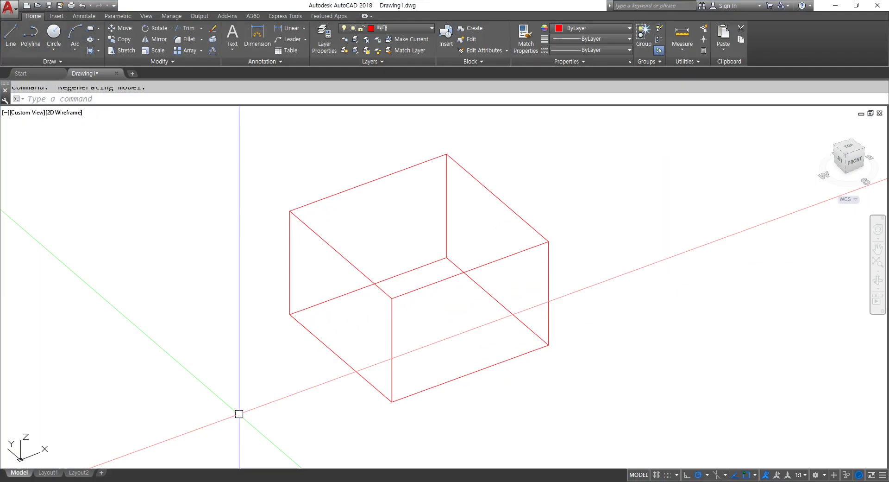
Make the 면처리 layer current and start the 3DFACE command
click(414, 27)
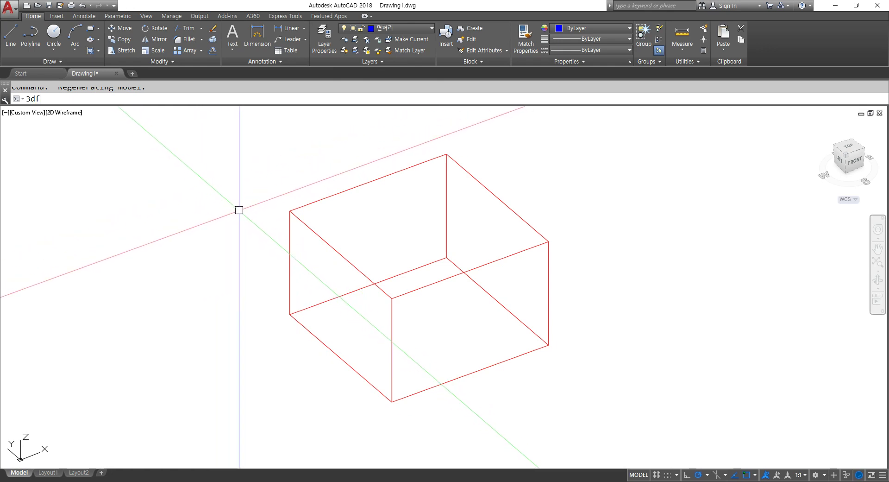
key(Return)
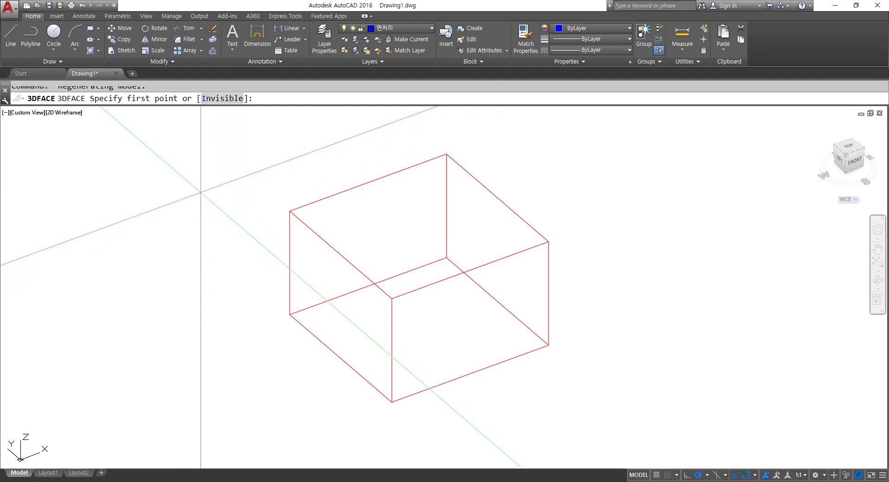
key(Escape)
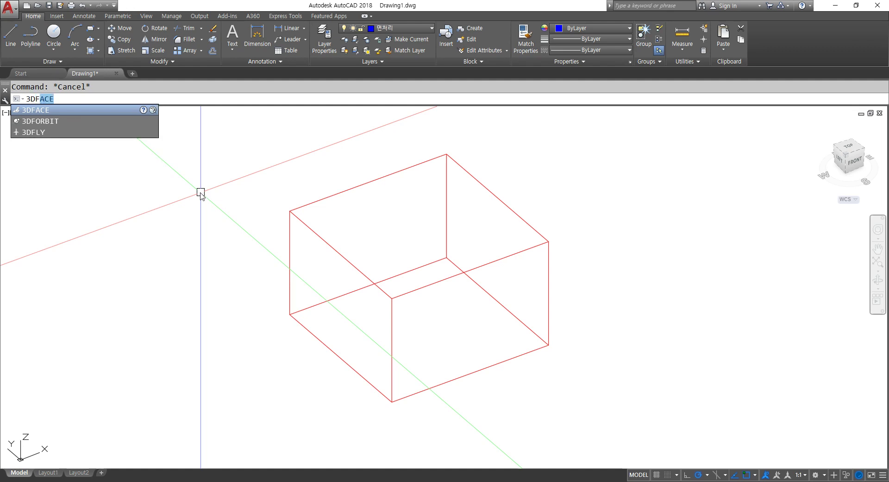
text(ce)
key(Return)
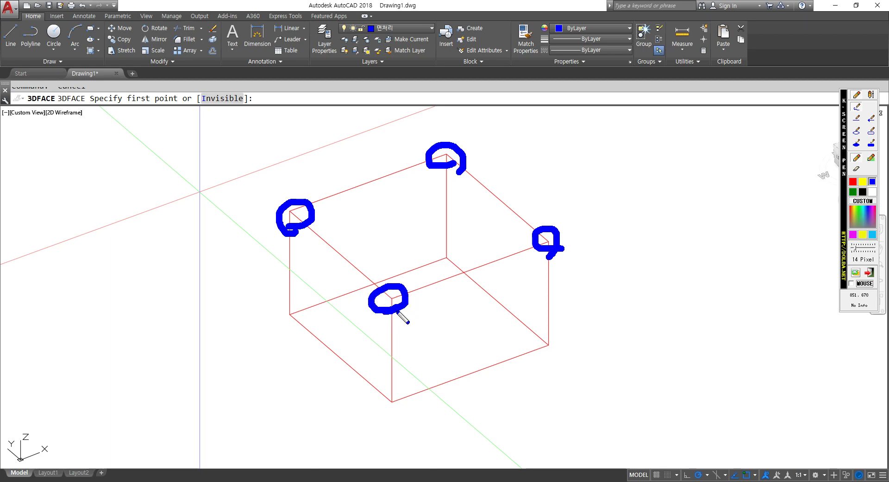
Mark the clockwise pick order of the four top corners with the blue screen pen and create a 3D face through them
drag(287, 184, 473, 129)
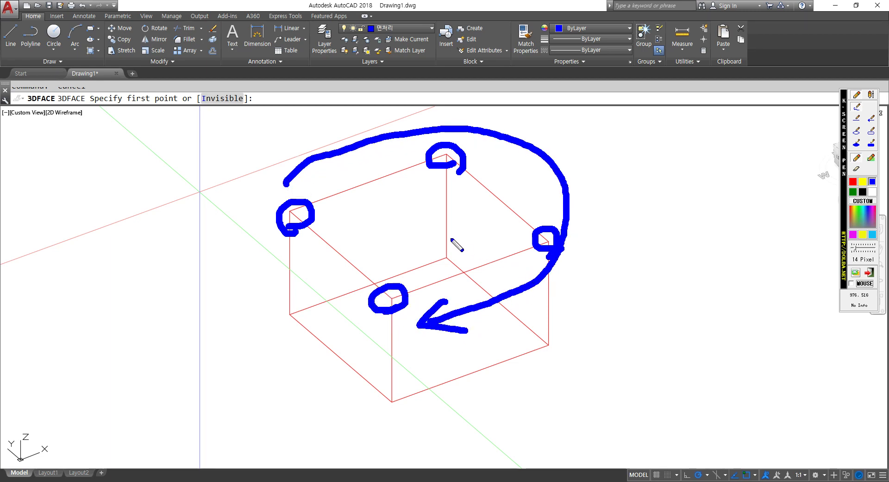
right_click(443, 227)
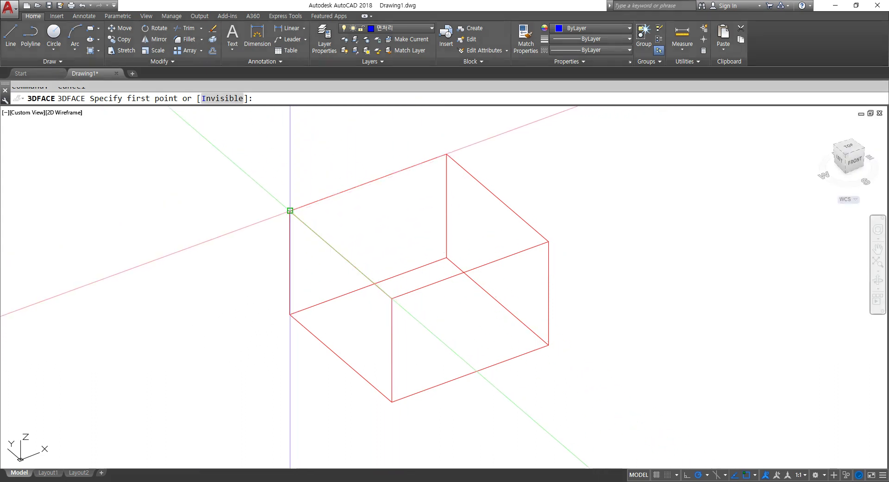
click(290, 210)
click(447, 155)
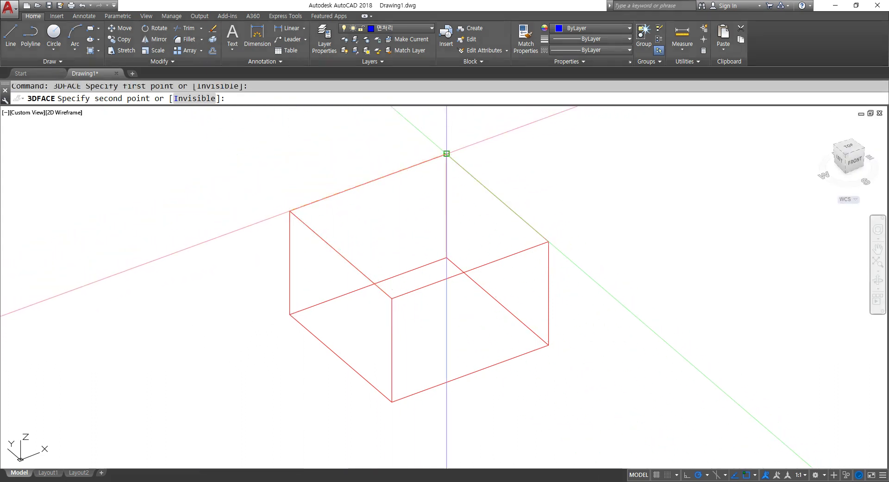
click(548, 241)
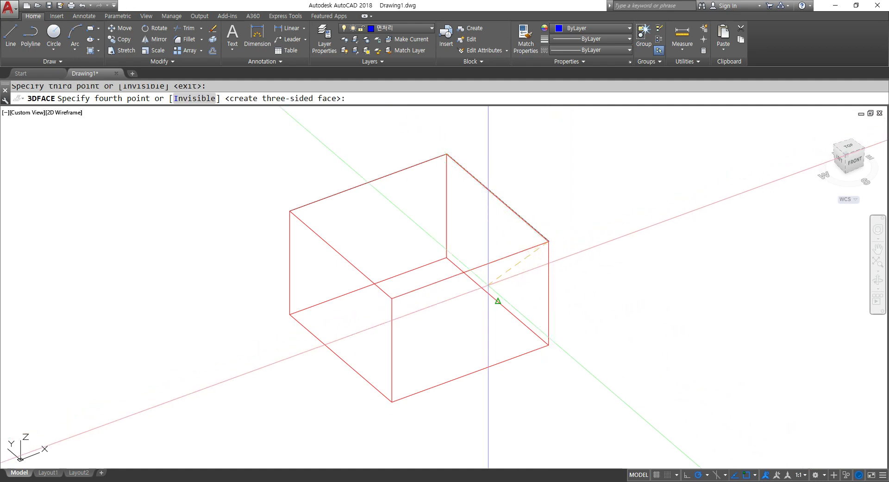
click(392, 298)
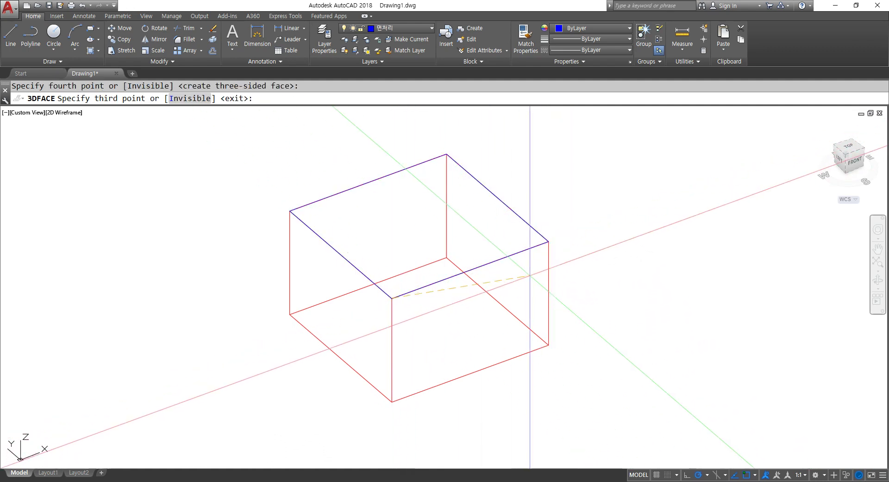
key(Return)
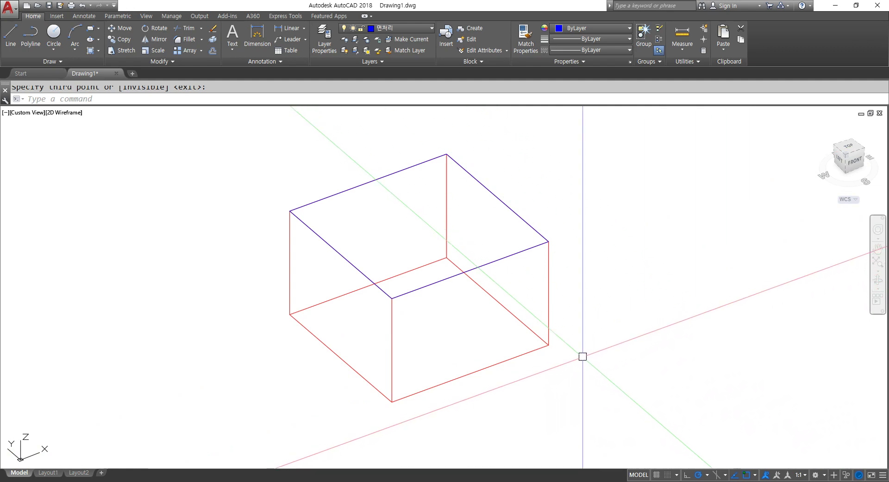
Check the top face with HIDE and restore the full wireframe display with REGEN
text(HI)
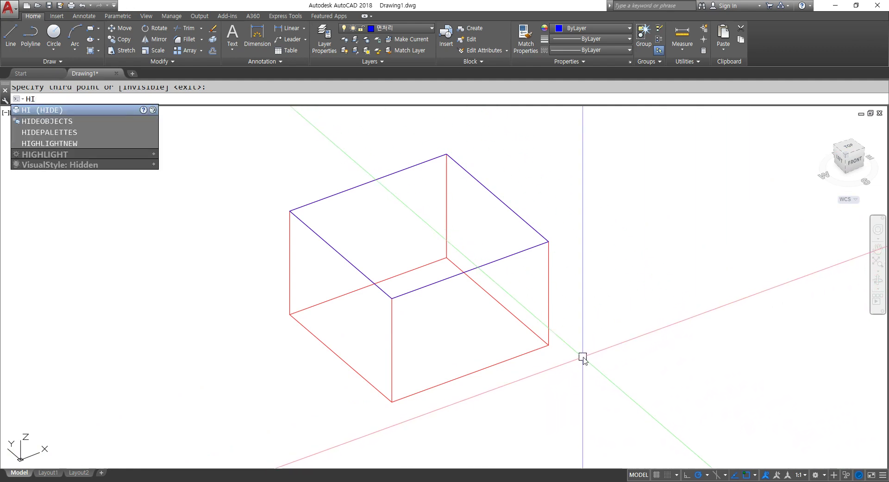
key(Return)
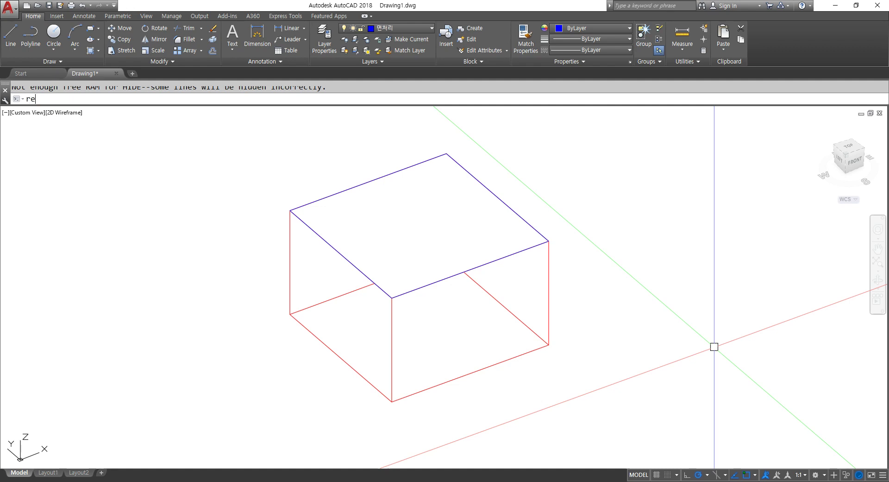
text(re)
key(Return)
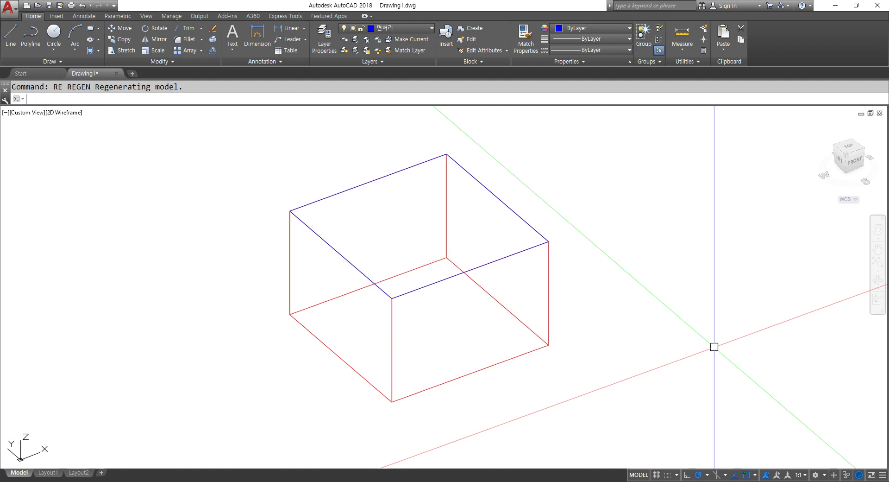
Create a 3D face through the four corners of the box's left side with 3DFACE
text(3)
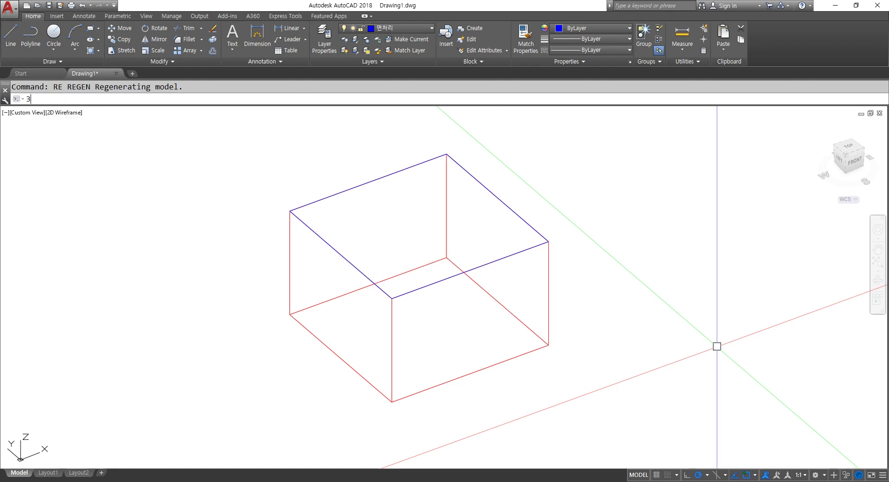
text(dface)
key(Return)
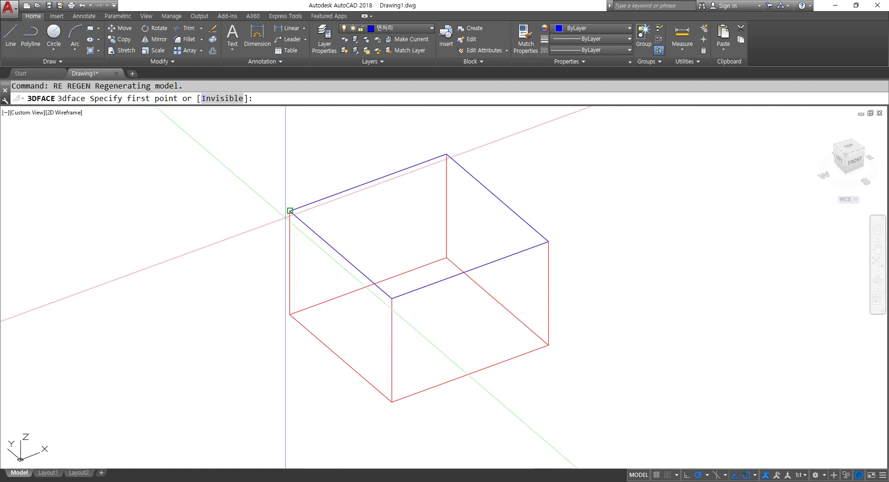
click(290, 211)
click(290, 314)
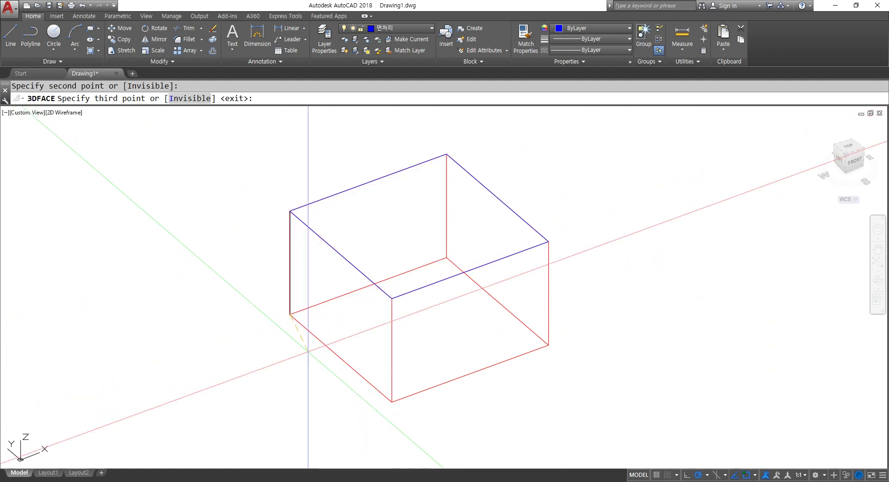
click(392, 402)
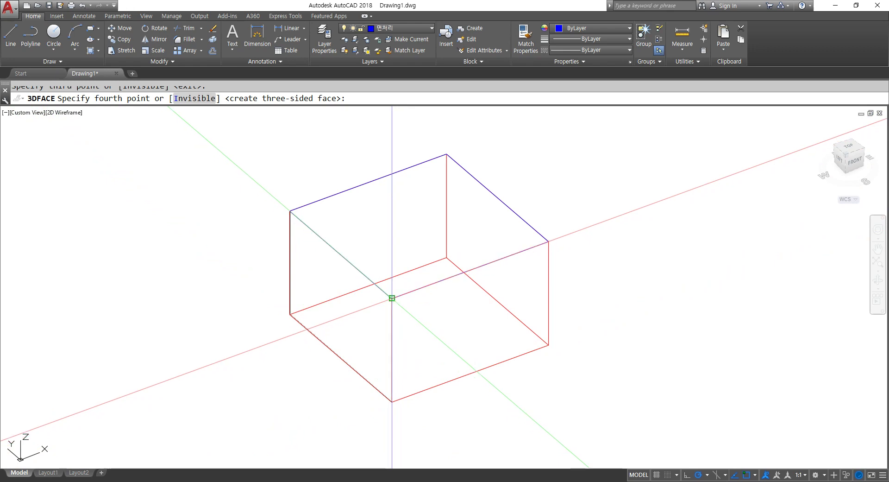
key(Return)
Create a 3D face through the four corners of the box's front side
key(Return)
click(392, 298)
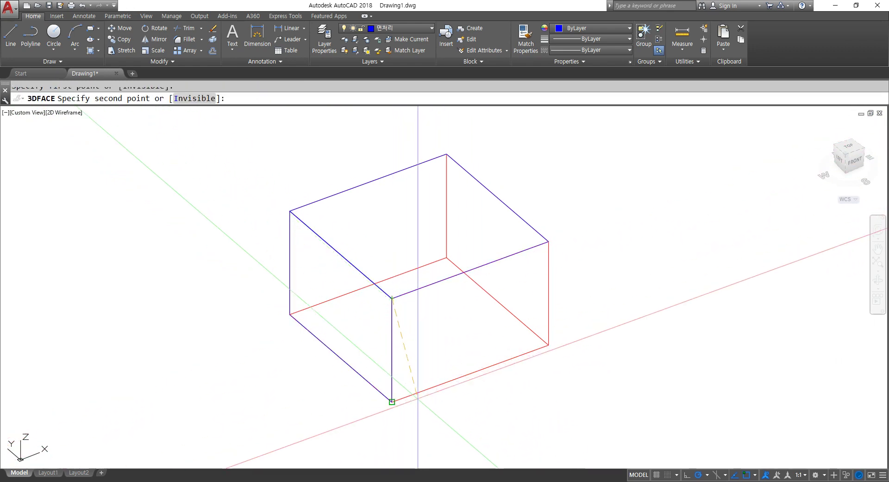
click(391, 401)
click(548, 345)
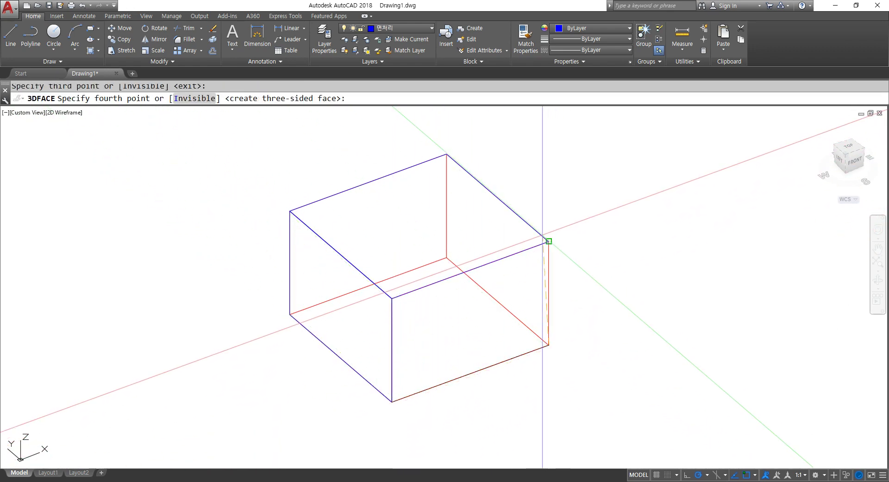
click(548, 241)
key(Return)
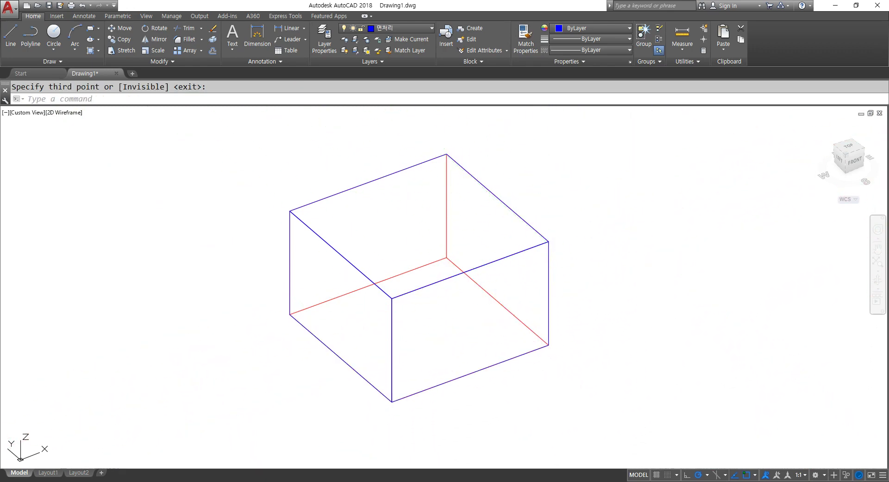
Create a 3D face through the four corners of the box's uncovered right side
shift+middle_drag(486, 315, 417, 285)
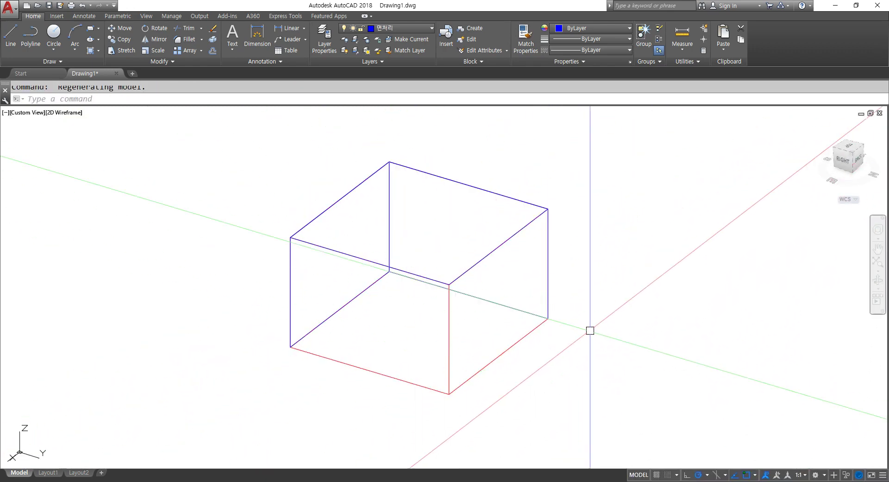
text(3dor)
key(Return)
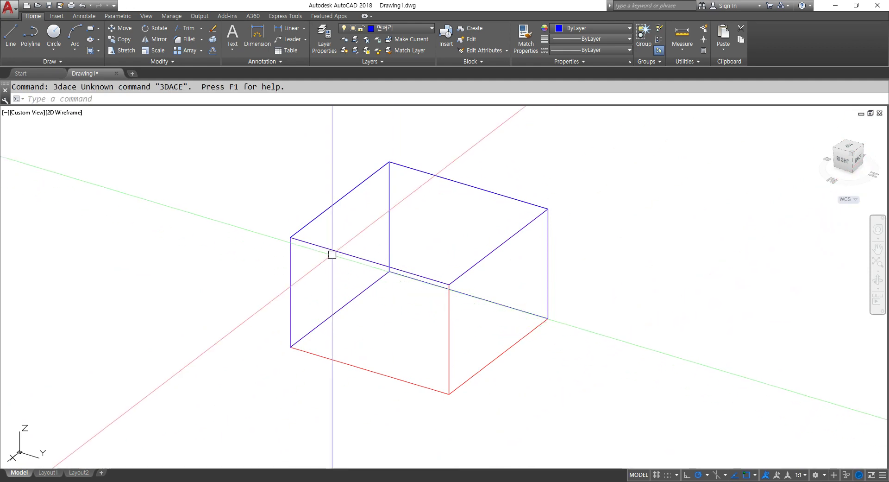
key(Escape)
text(3d)
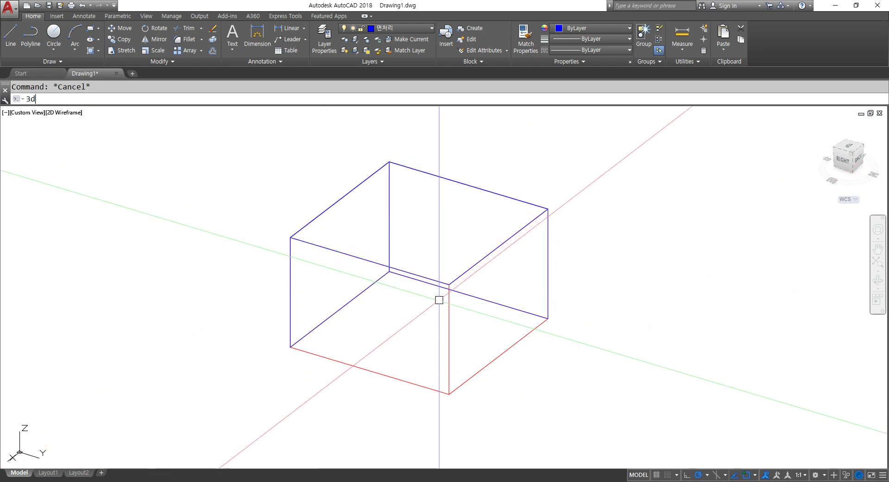
key(Return)
click(290, 346)
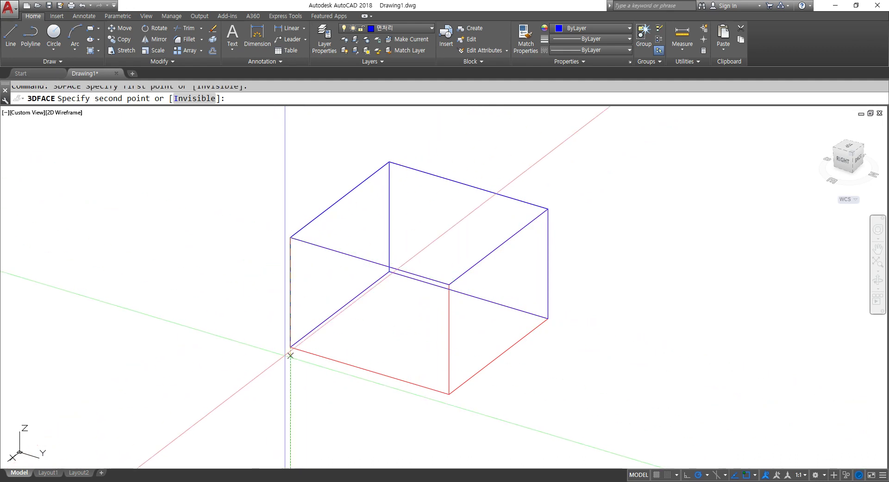
click(449, 393)
click(450, 284)
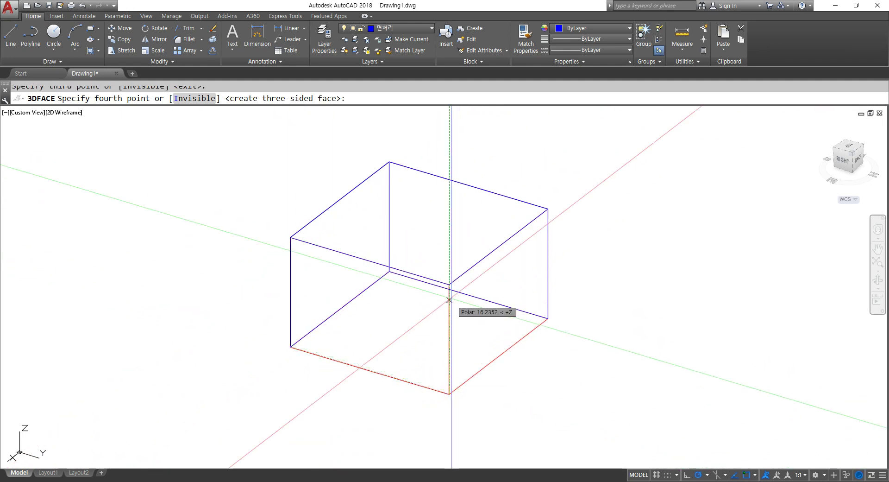
key(Return)
key(Return)
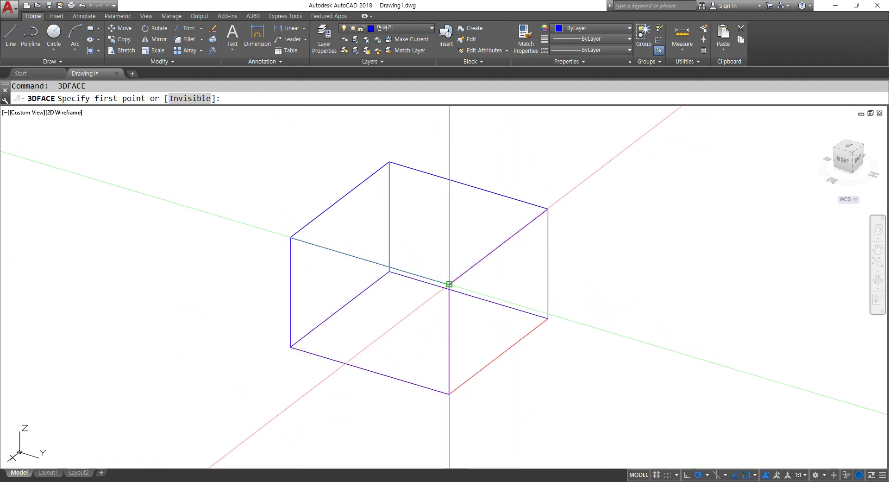
click(449, 283)
click(548, 209)
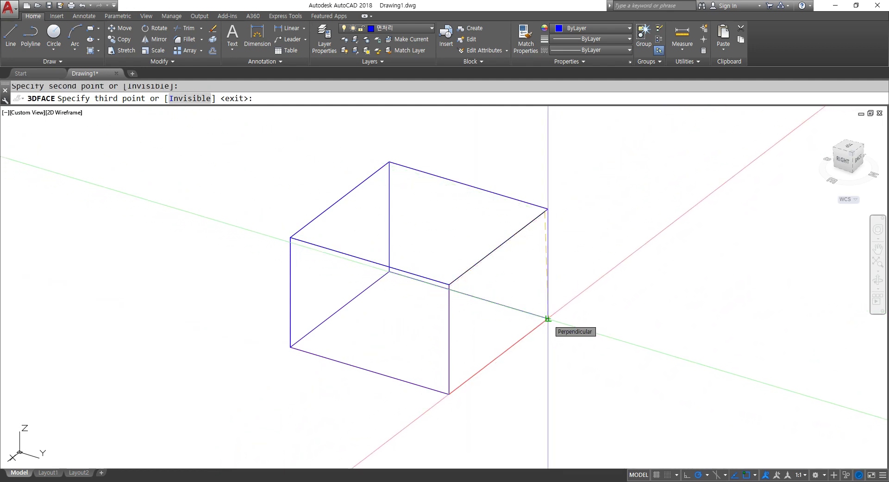
click(547, 319)
key(Return)
Create a 3D face through the four corners of the box's back side and end the command
key(Return)
click(449, 284)
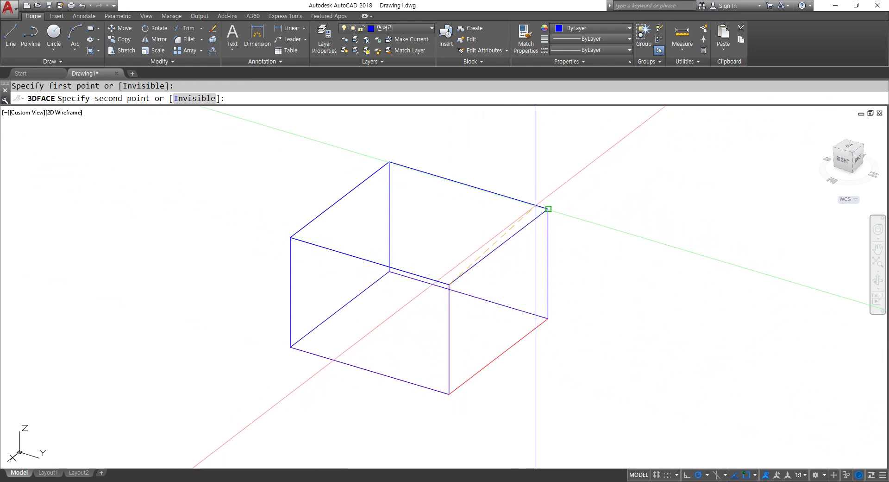
click(548, 208)
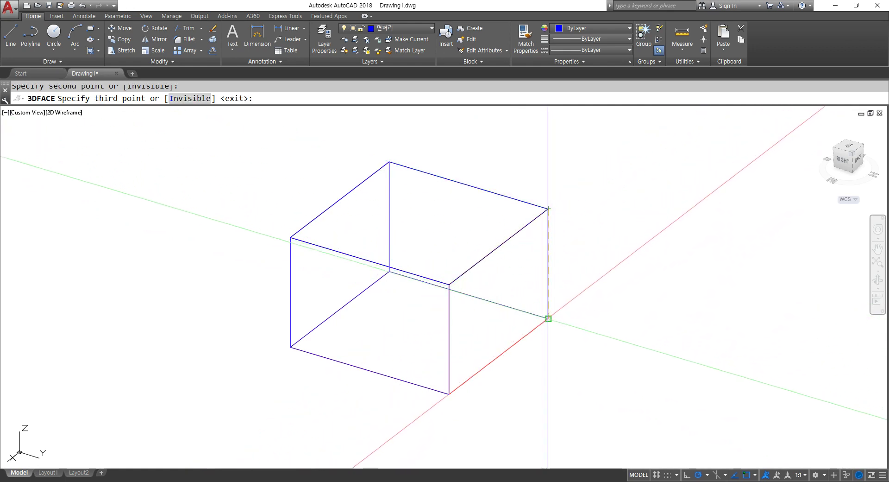
click(549, 318)
click(449, 393)
key(Return)
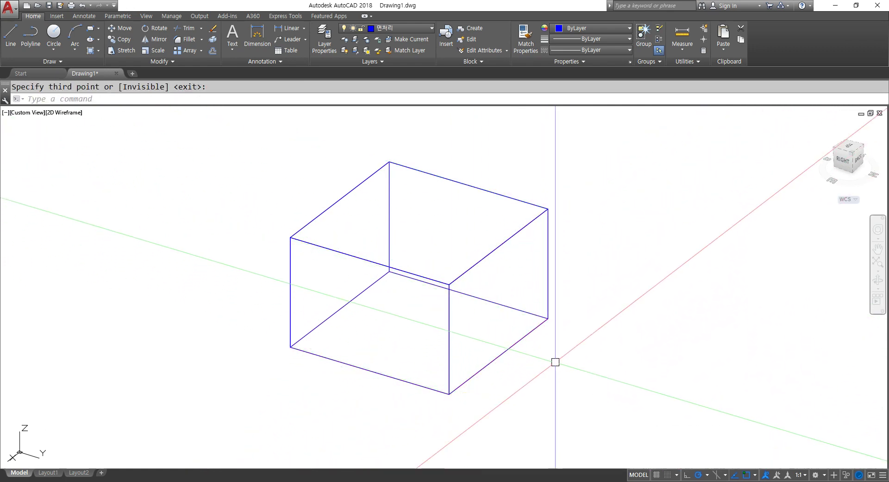
key(Return)
key(Escape)
Create a 3D face through the four corners of the box's bottom with 3DFACE
shift+middle_drag(476, 411, 460, 290)
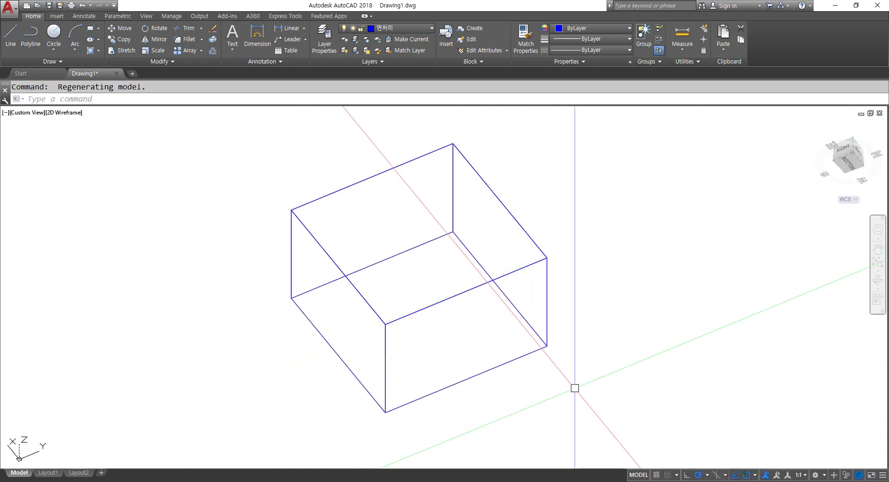
text(3dface)
key(Return)
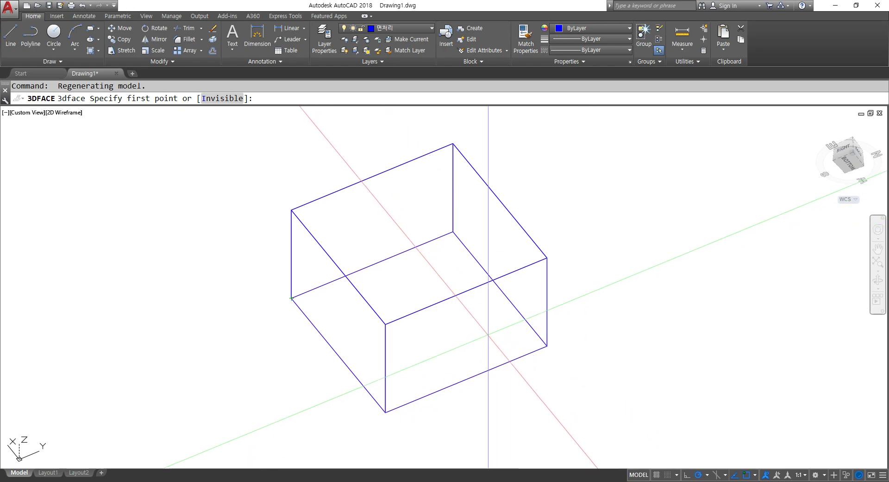
shift+middle_drag(482, 292, 457, 348)
shift+middle_drag(291, 298, 446, 315)
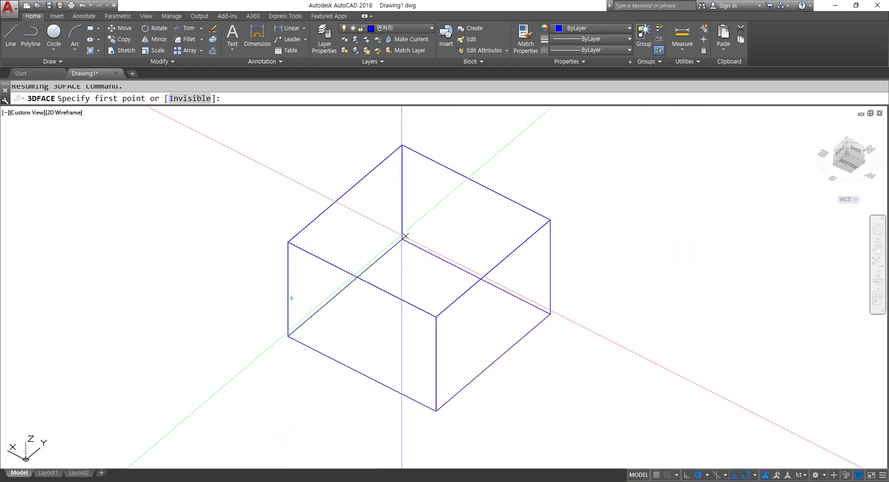
click(403, 239)
click(288, 335)
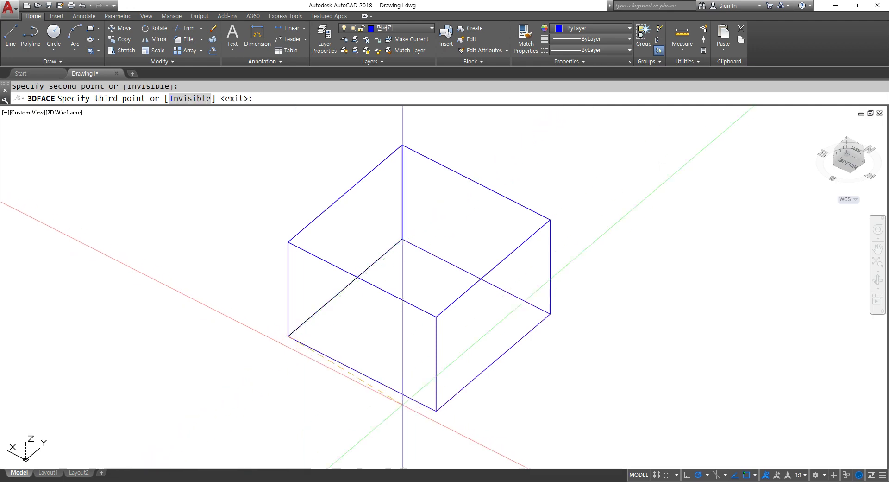
click(437, 411)
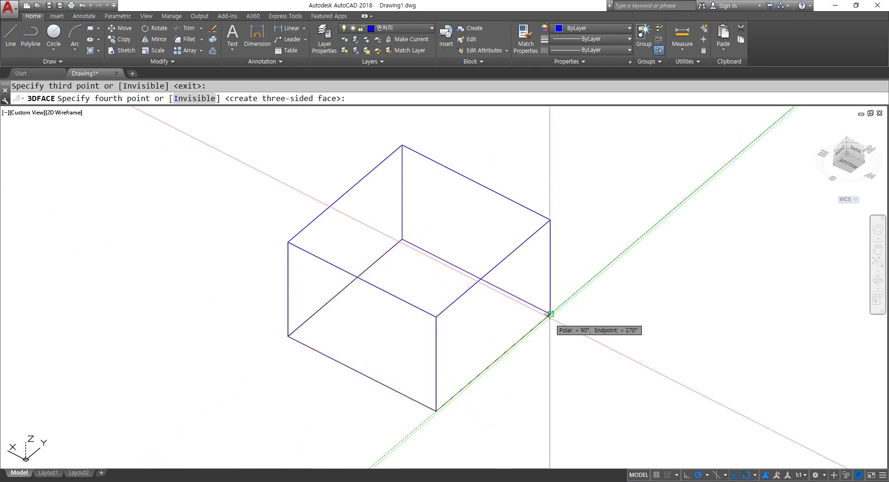
click(550, 313)
key(Return)
Point out the UCS icon with a blue screen-pen arrow and circle, trace its Z axis, and close the pen
shift+middle_drag(596, 326, 482, 403)
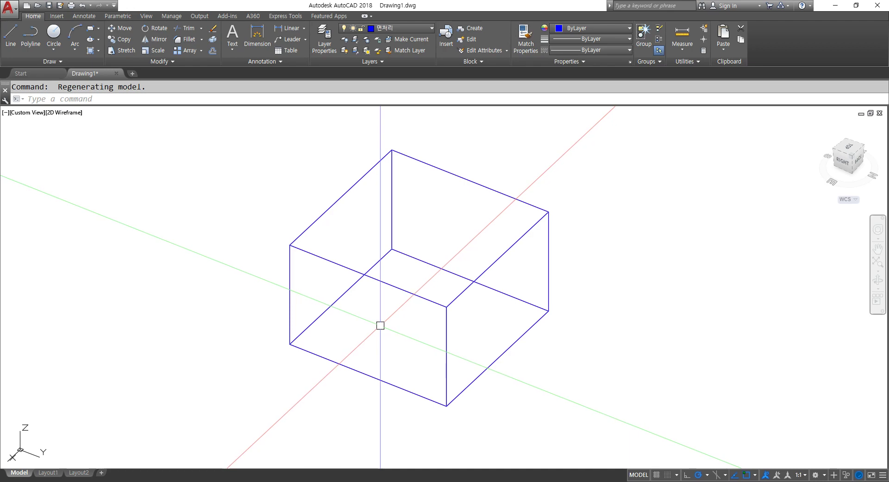
key(F9)
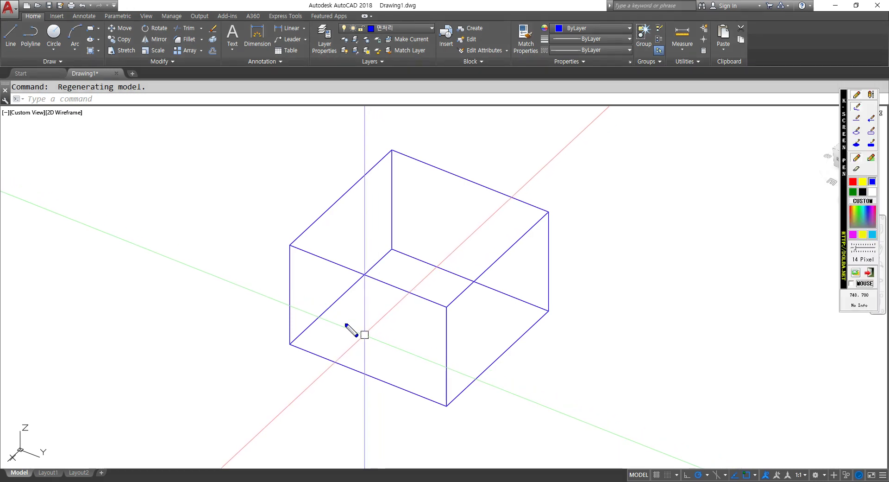
drag(68, 420, 80, 414)
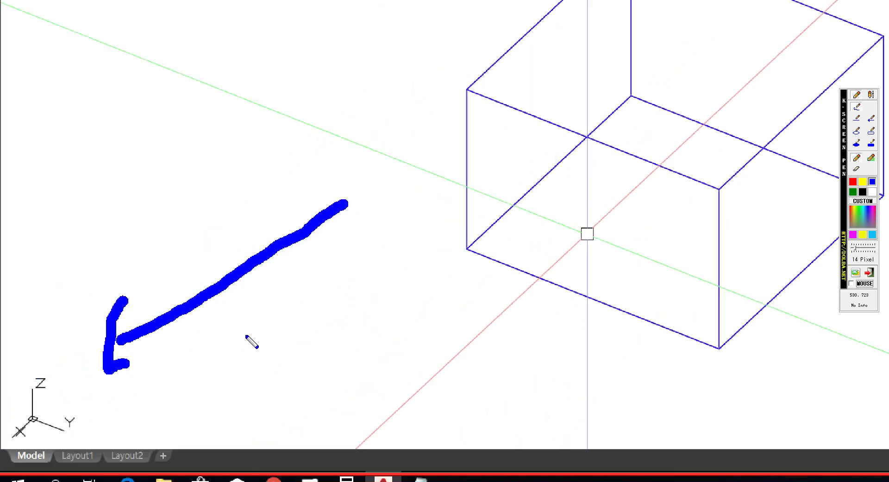
right_click(203, 315)
click(140, 296)
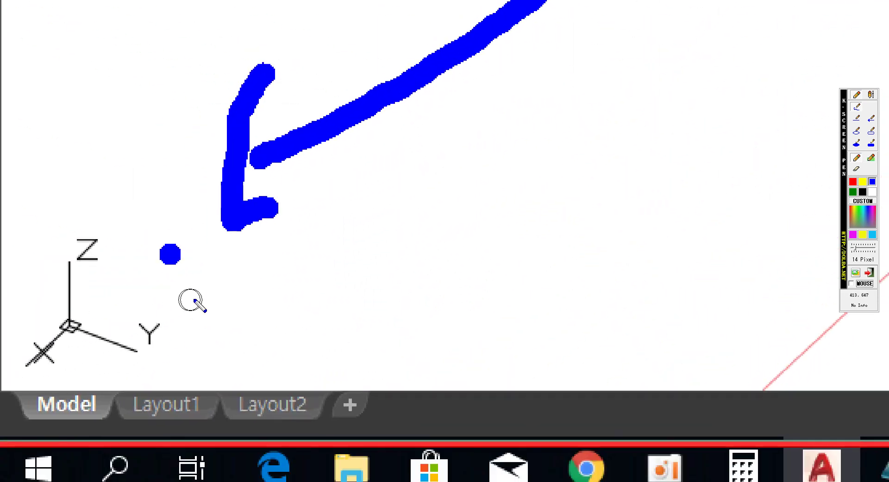
mouse_move(135, 384)
mouse_down()
mouse_move(10, 389)
mouse_move(92, 213)
mouse_move(183, 324)
mouse_move(129, 386)
mouse_up()
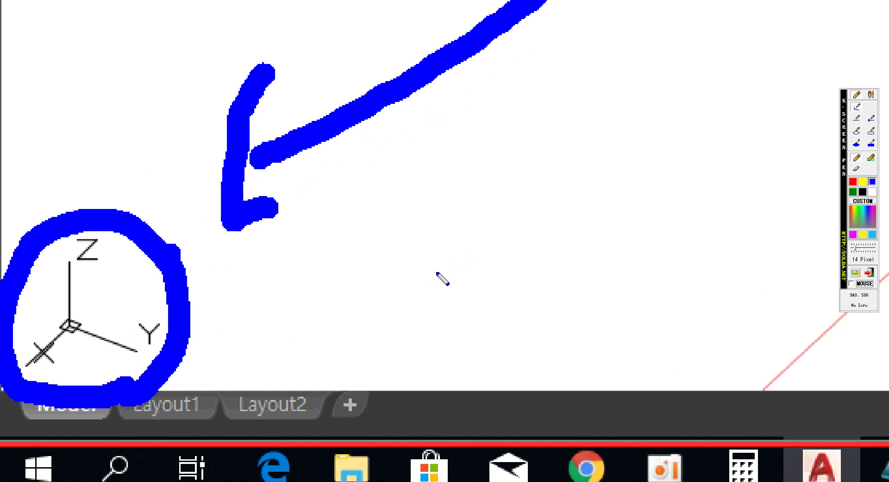
drag(70, 263, 74, 355)
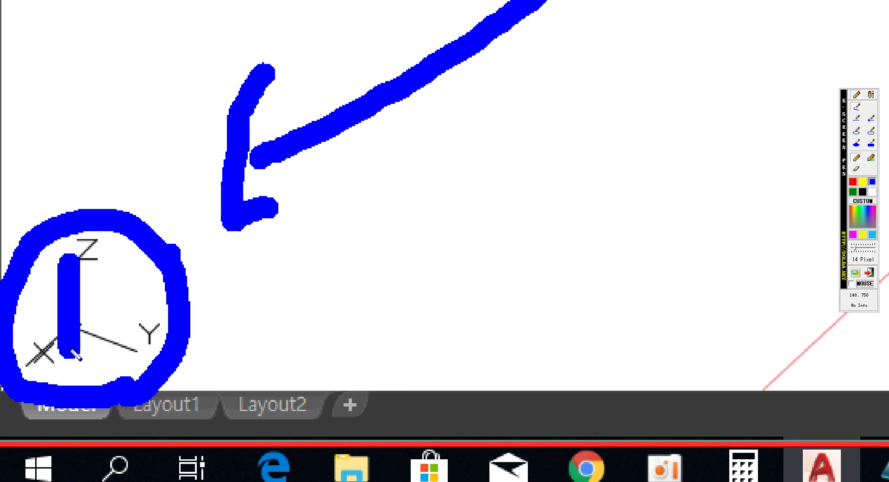
key(Escape)
Check the surfaces of the fully covered box with HIDE
mouse_move(415, 320)
shift+middle_down()
mouse_move(419, 336)
mouse_move(393, 311)
mouse_move(578, 257)
shift+middle_up()
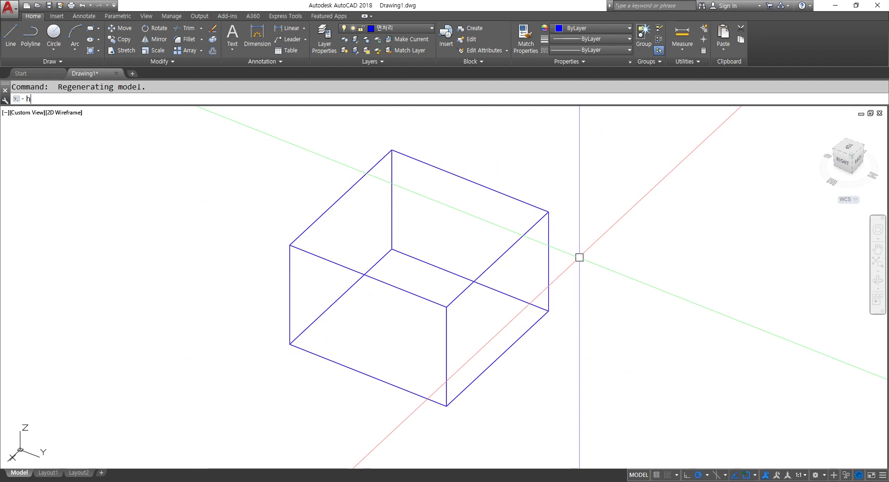
key(Return)
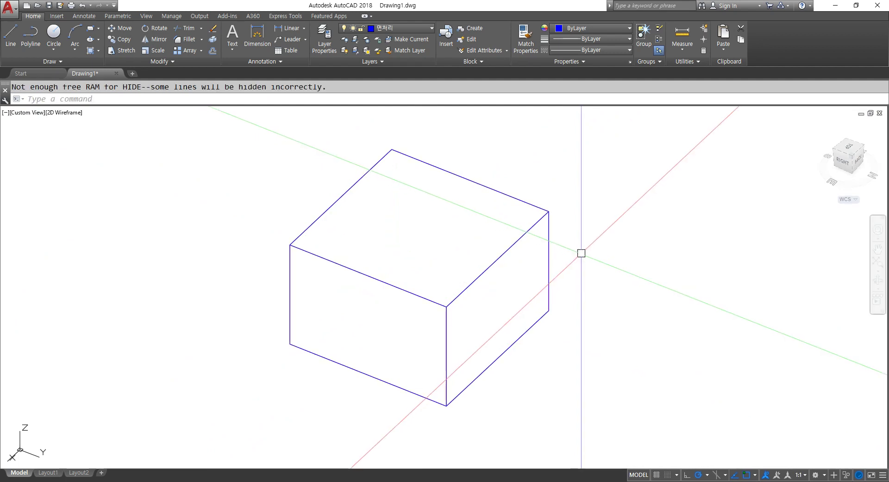